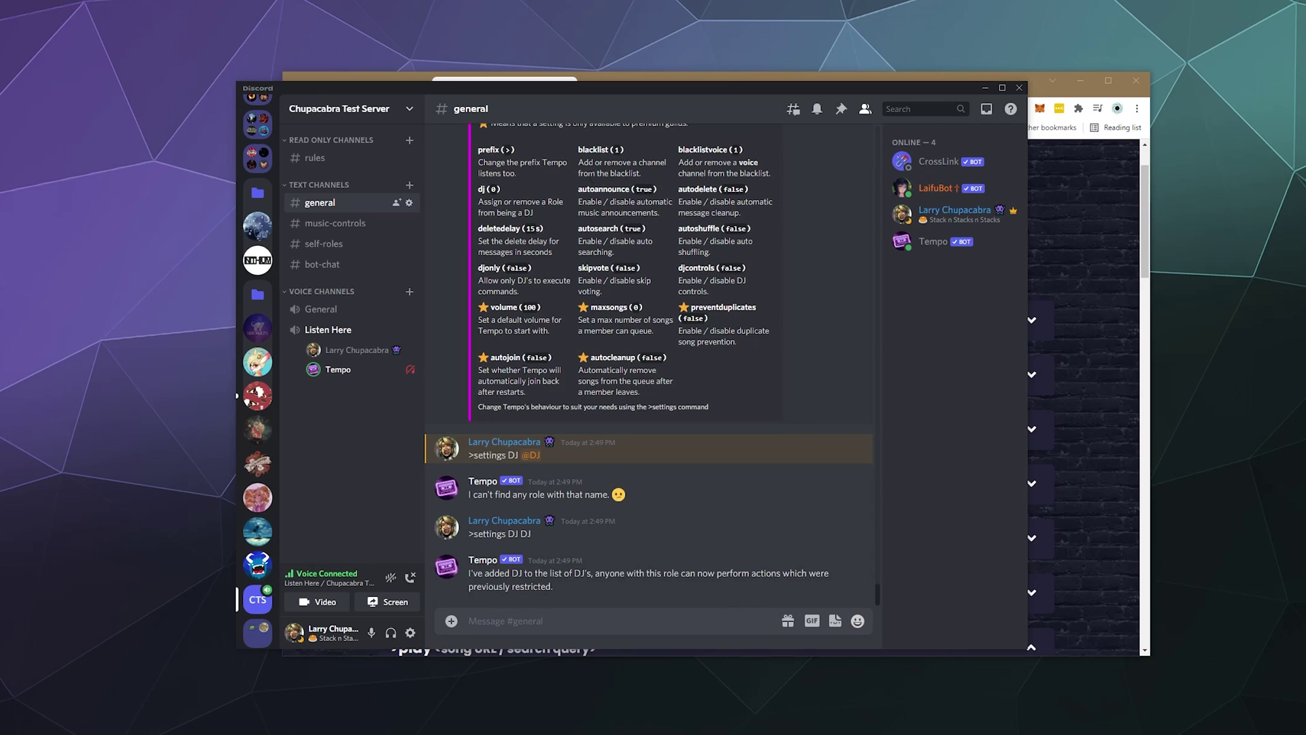
Highlight the blacklist entry in Tempo's settings menu and draft '>settings blacklist' in #general.
left_click_drag(578, 270, 637, 275)
left_click(654, 279)
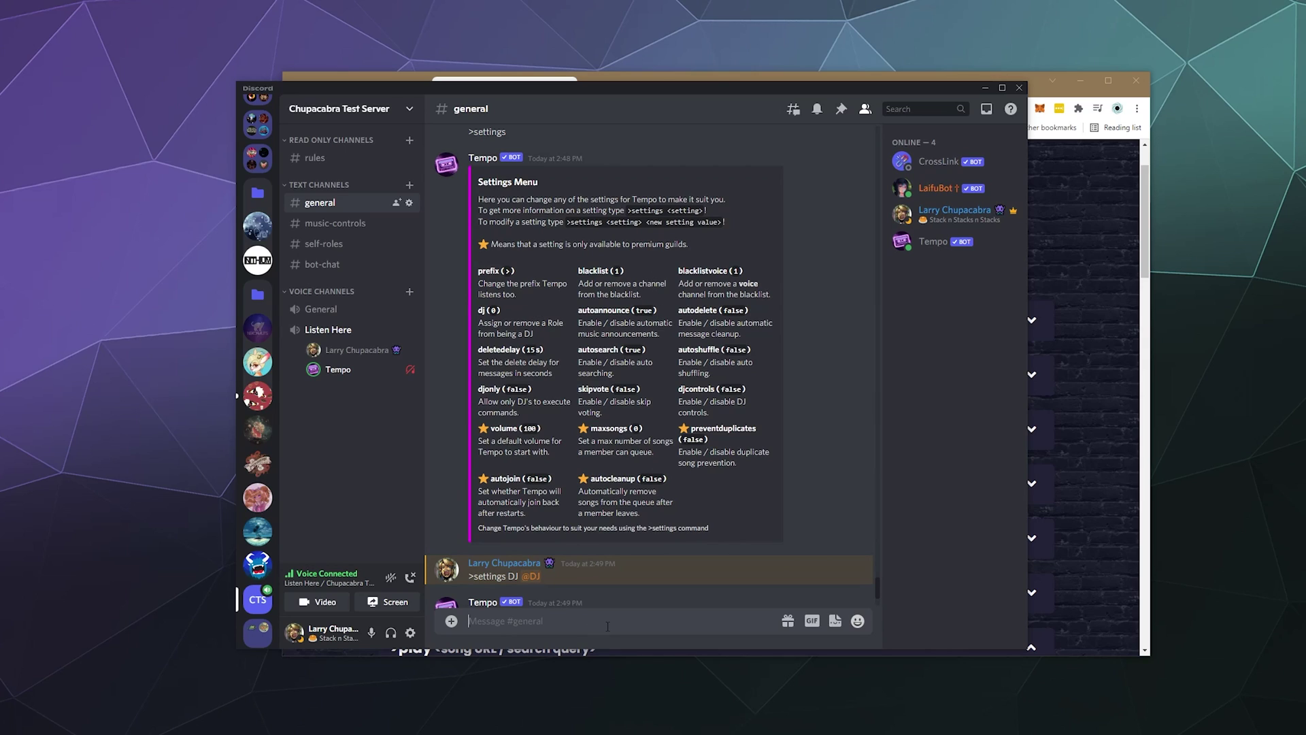
type(">settings blacklist")
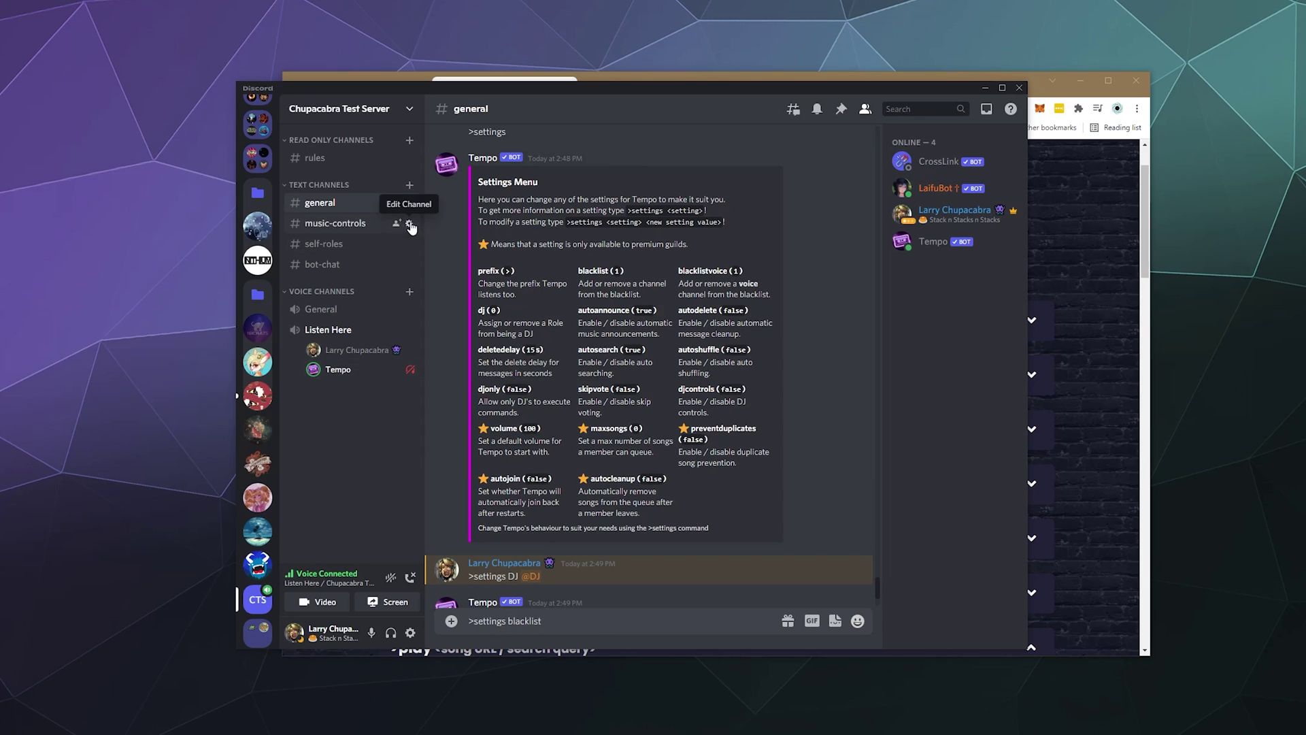
Blacklist #bot-chat by sending '>settings blacklist' with its copied channel ID.
right_click(335, 269)
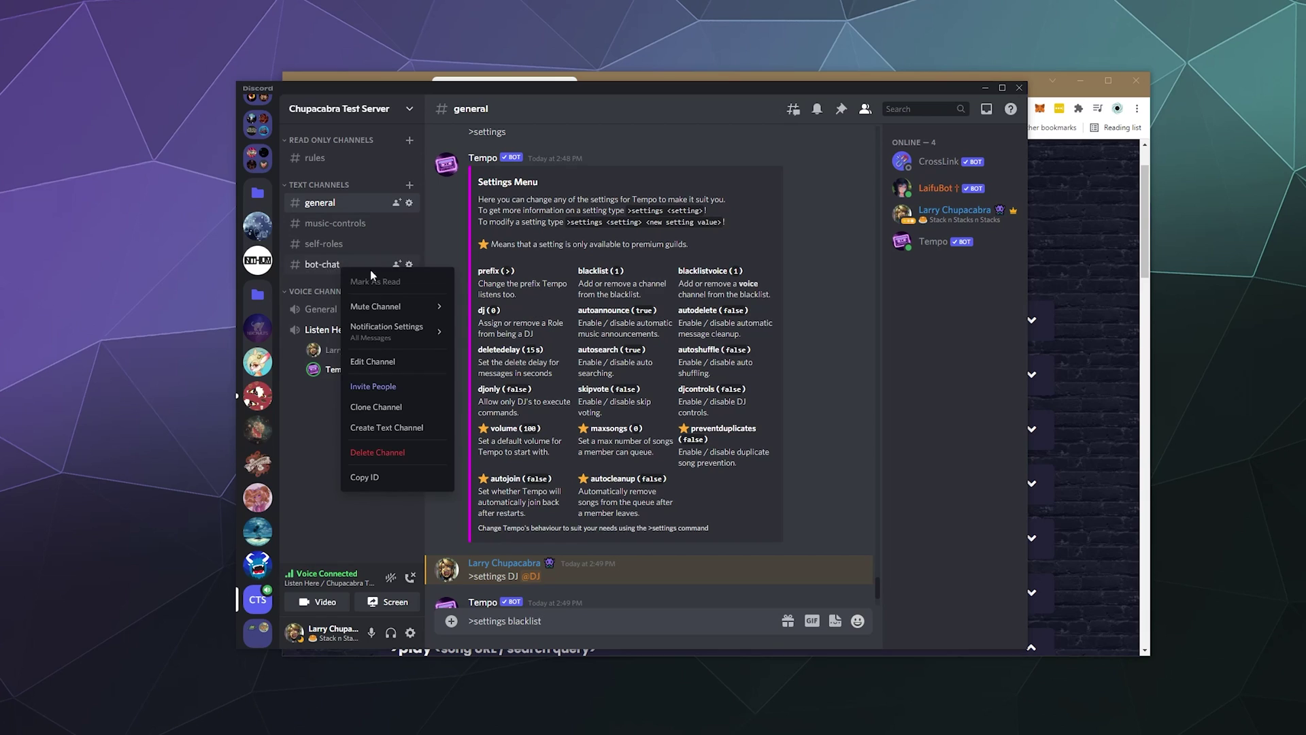
left_click(374, 478)
key("ctrl+v")
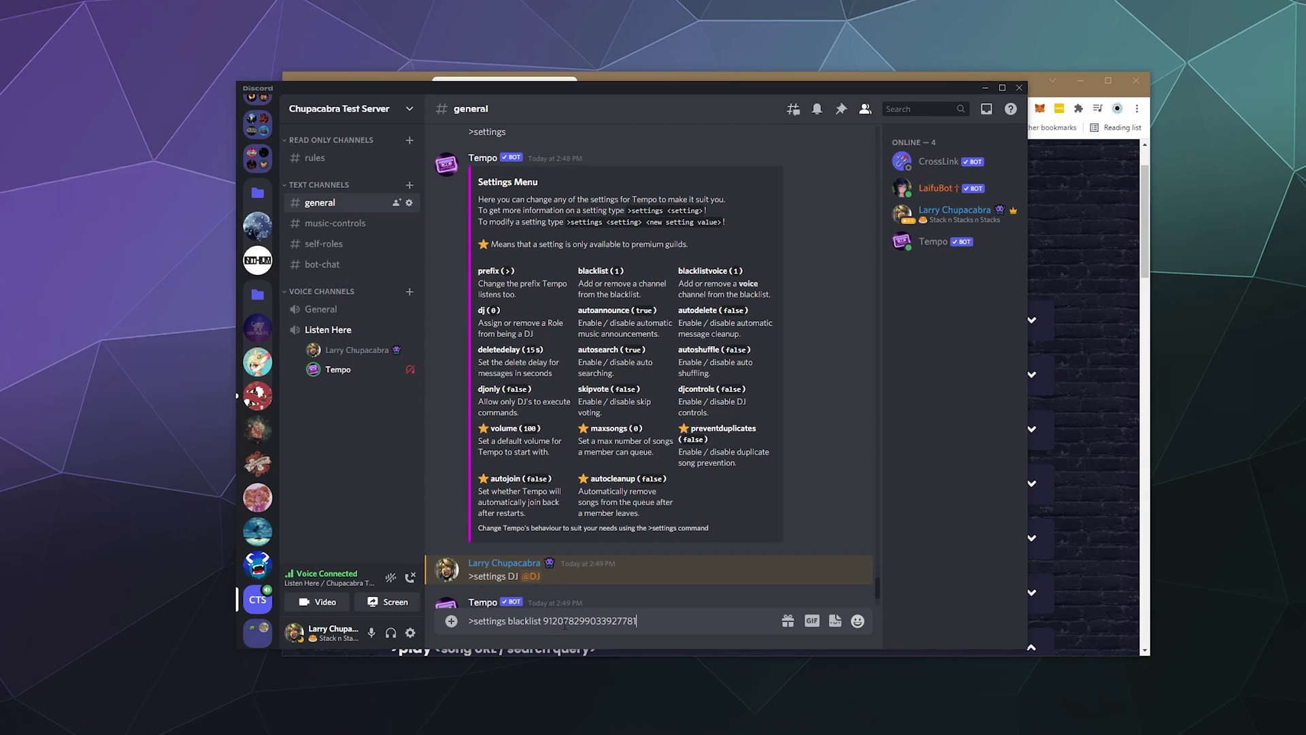
key("Return")
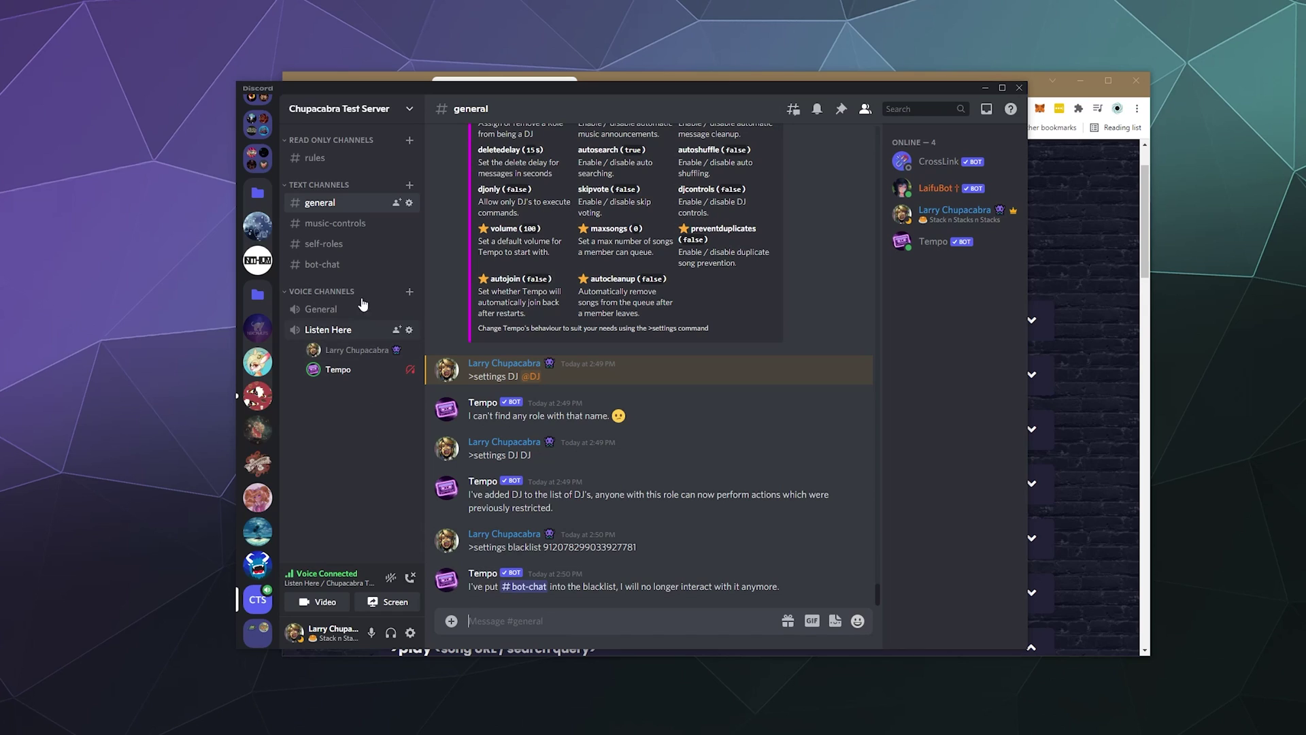
Copy the #general channel ID and start another '>settings blacklist' command.
right_click(340, 203)
mouse_move(390, 240)
left_click(370, 409)
type(">settings blacklist")
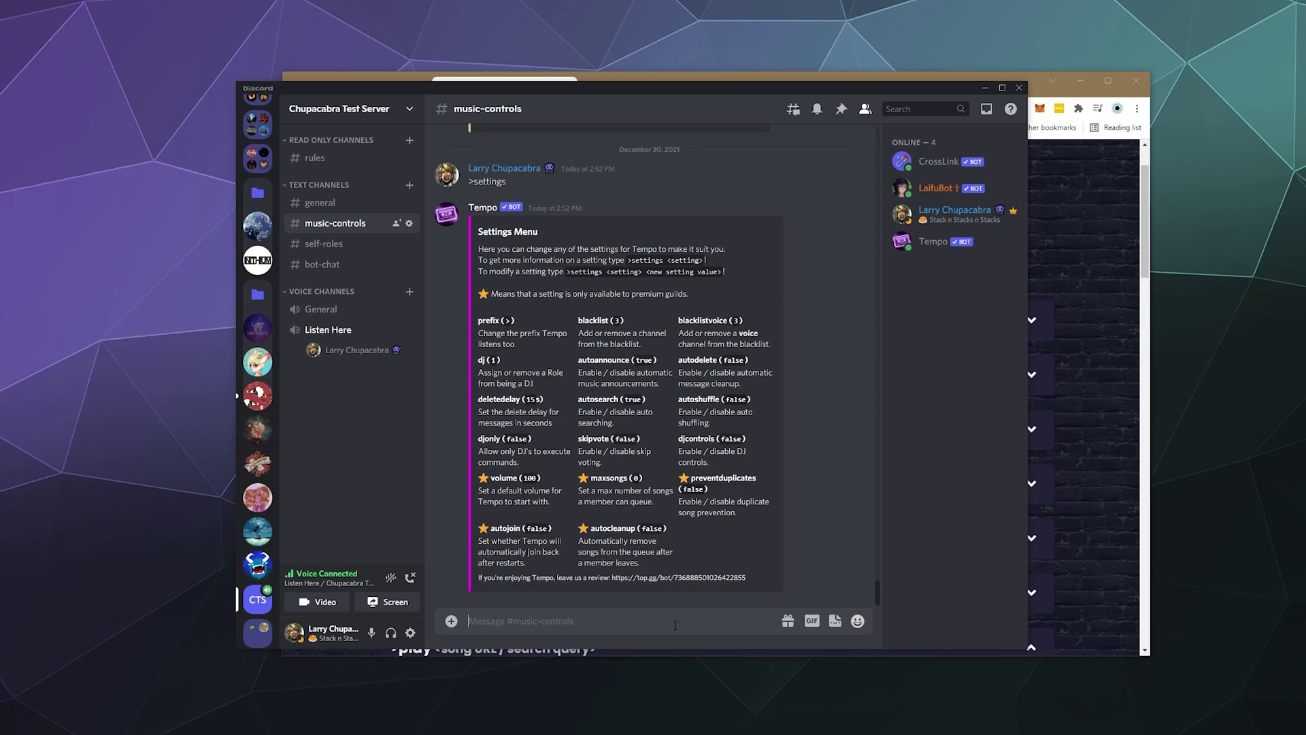
Send '>settings blacklistvoice' with the General voice channel's ID, then resend '>settings' to refresh the menu.
right_click(336, 311)
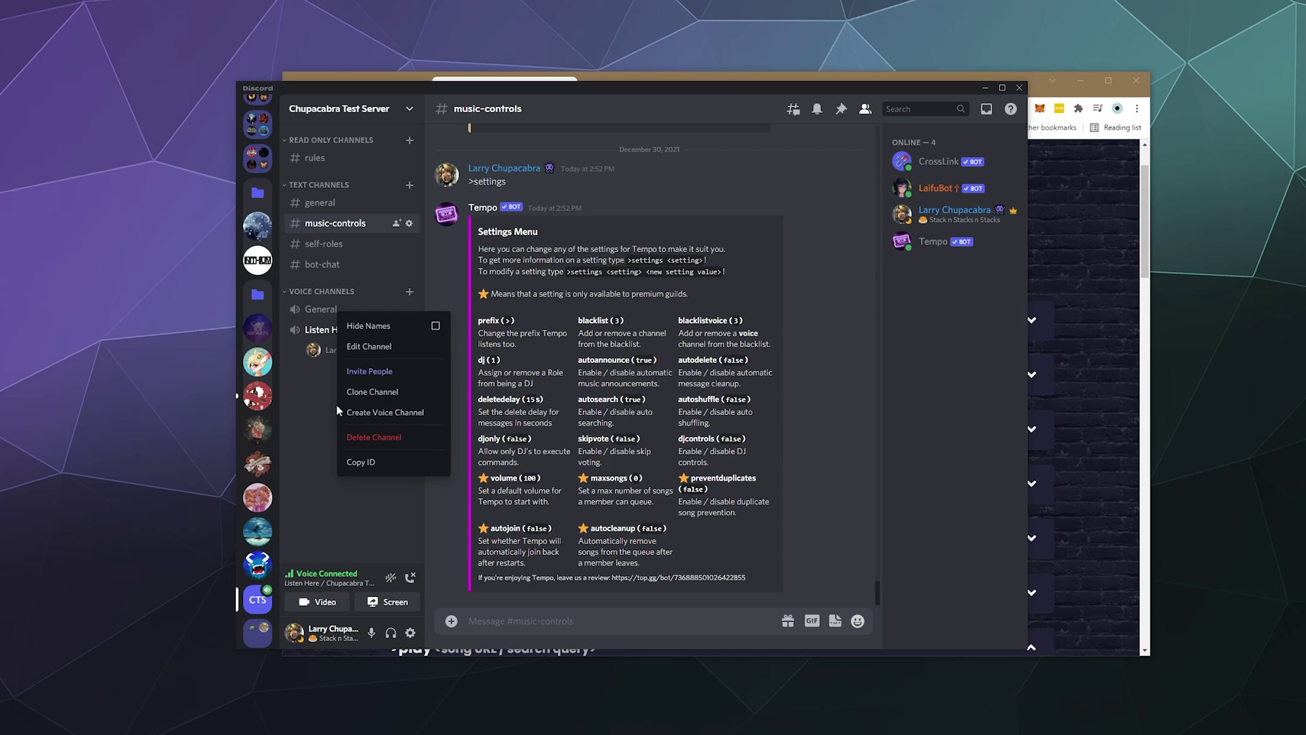
left_click(371, 460)
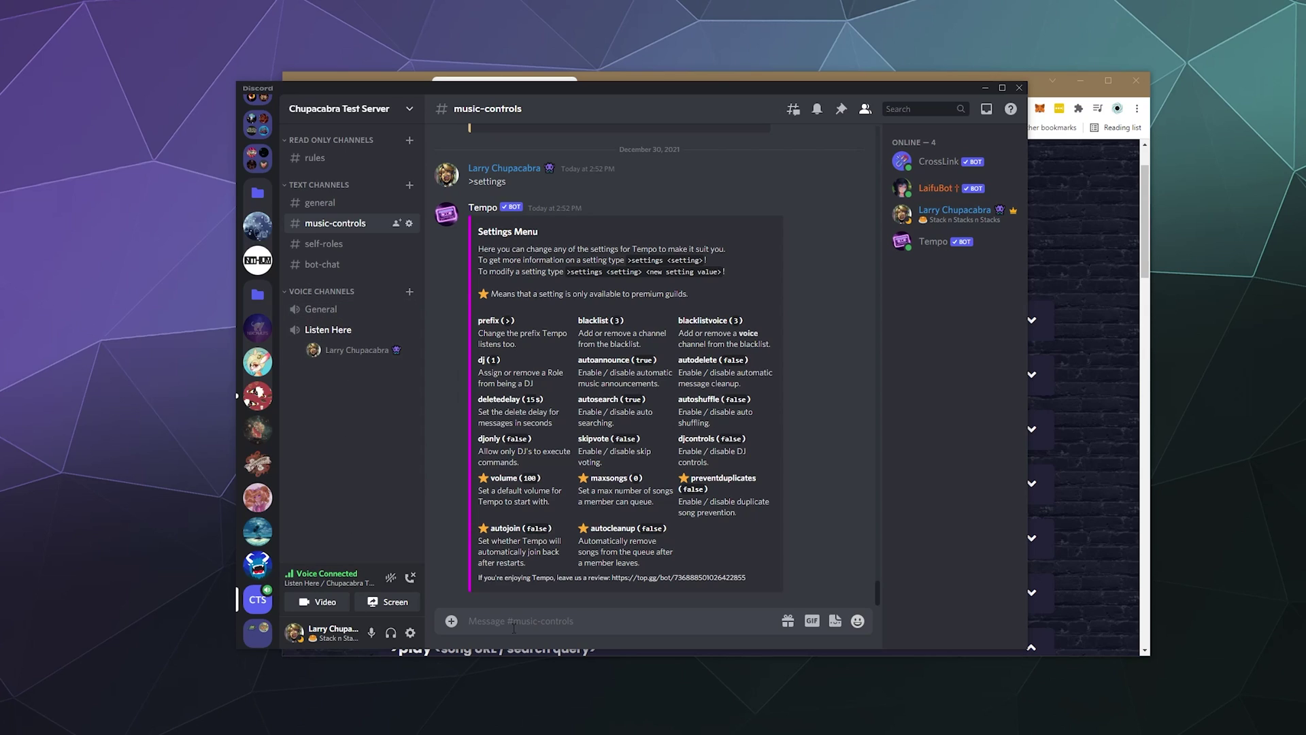
type(">settings blacklistvoice")
key("ctrl+v")
key("Return")
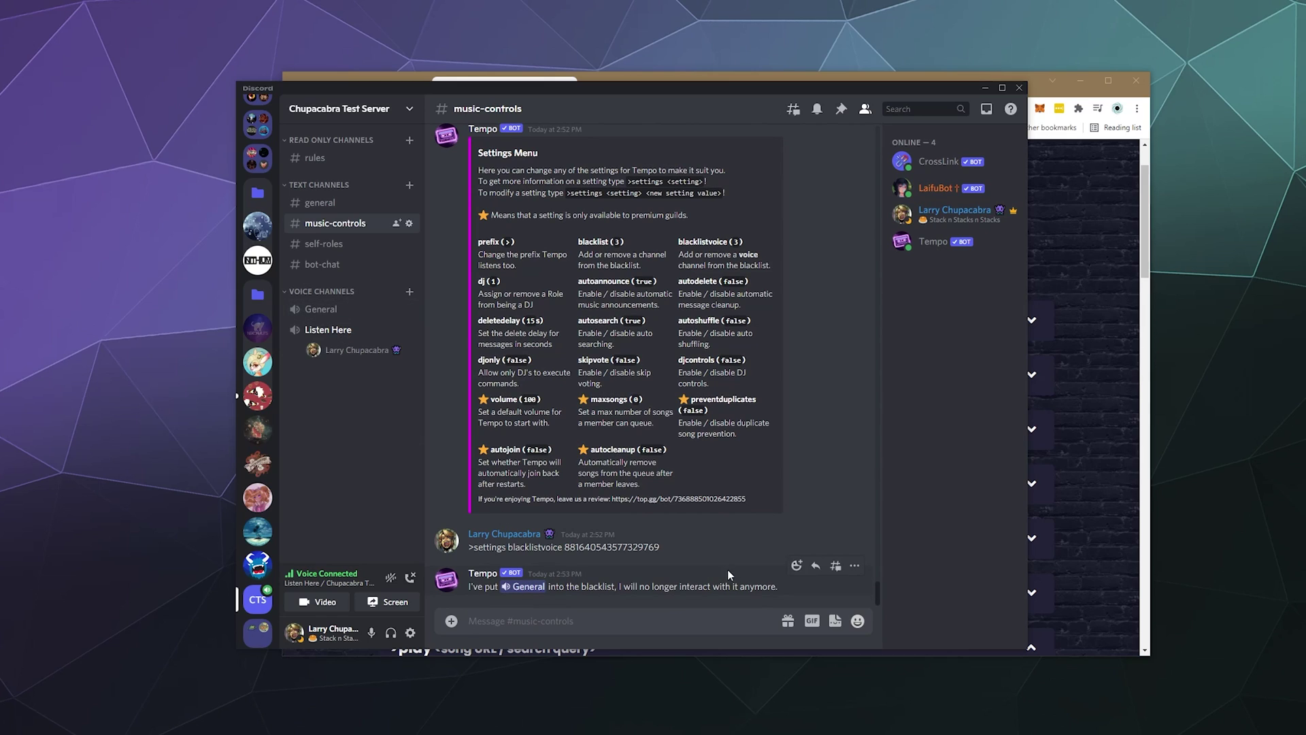
type(">settings")
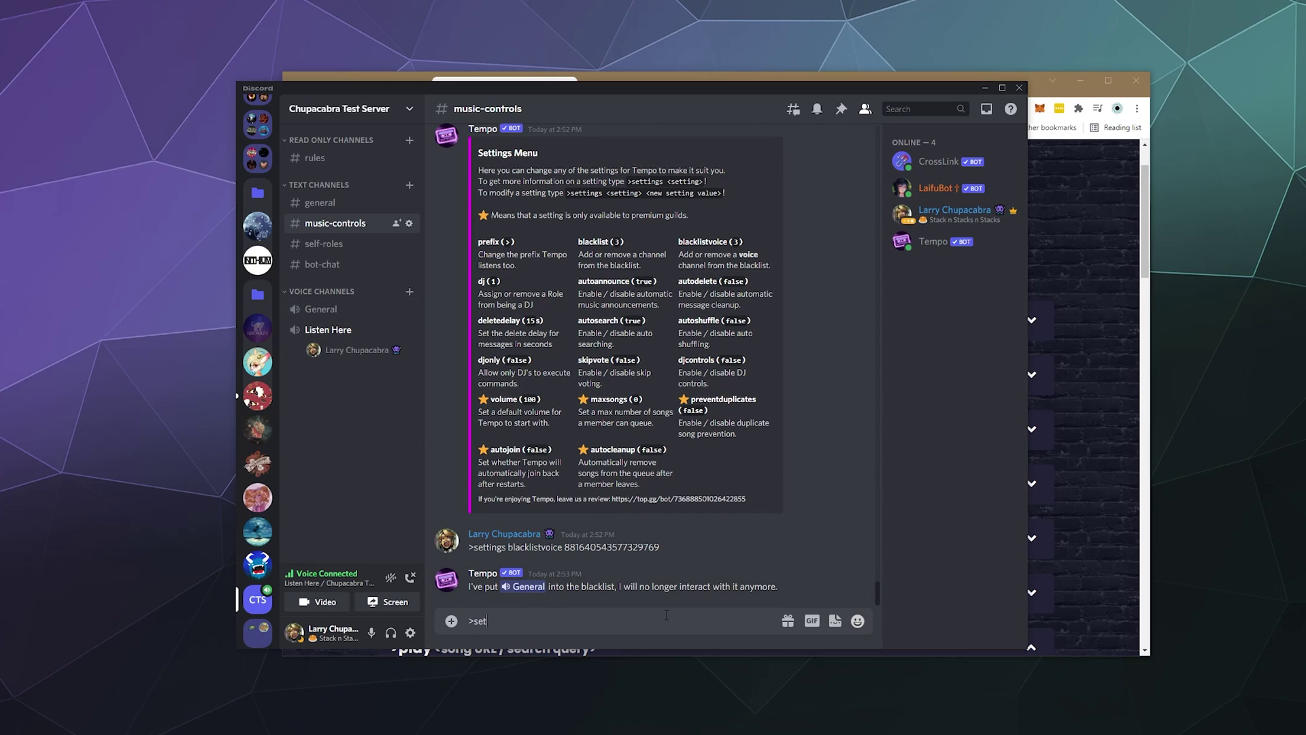
key("Return")
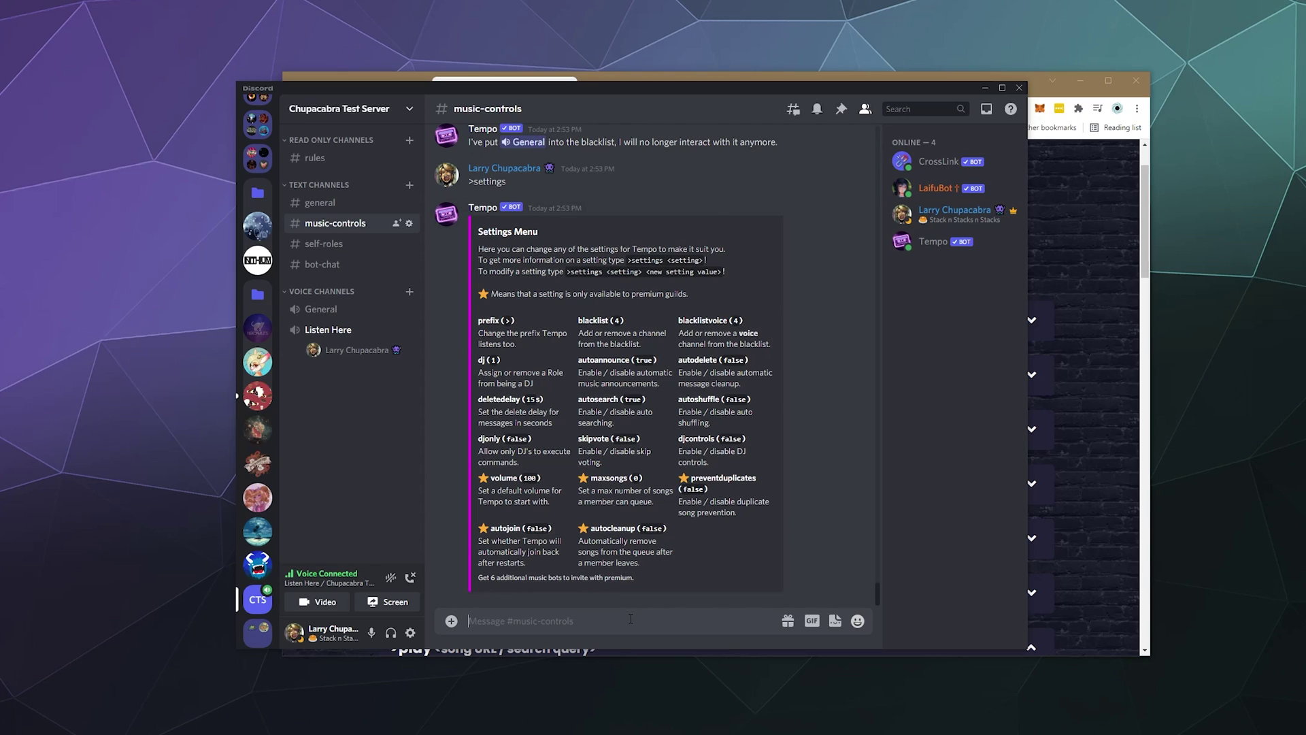
Ask Tempo about the blacklist setting, then send '>settings djcontrols enable'.
type(">settings blacklist")
key("Return")
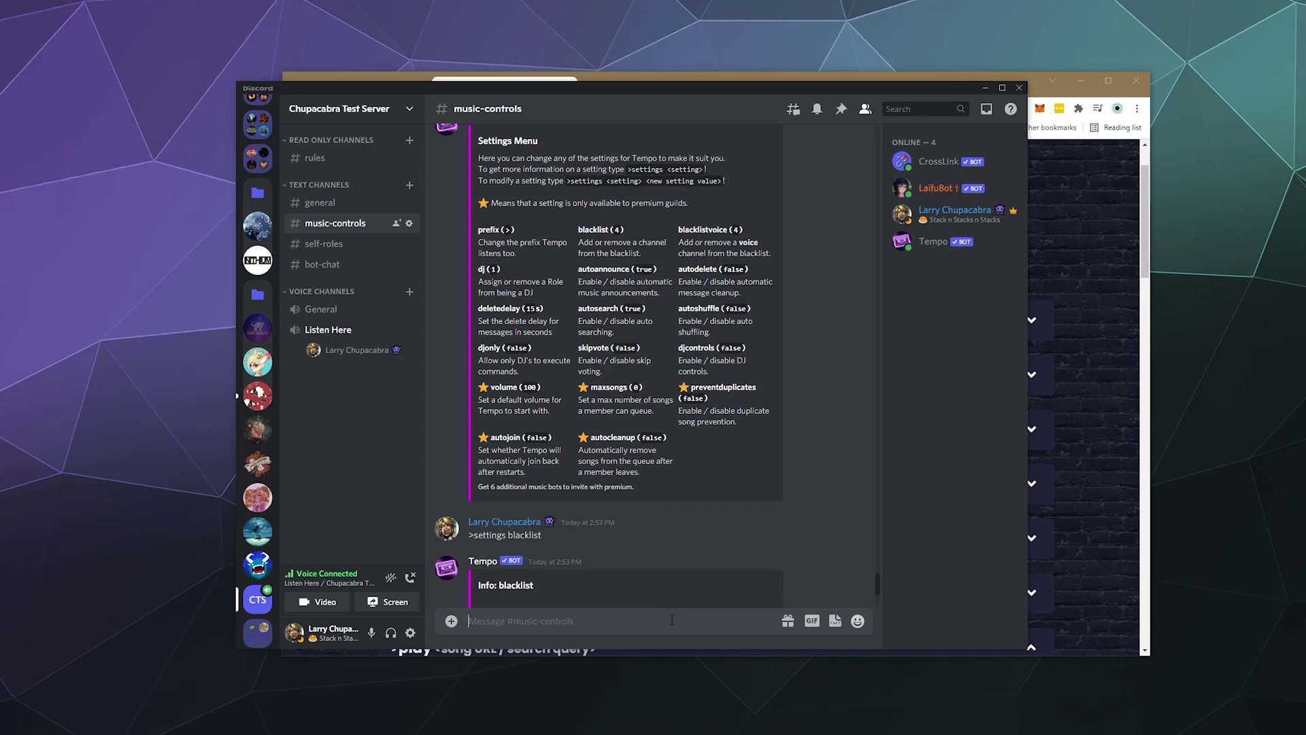
type(">settings djcontrols enable")
key("Return")
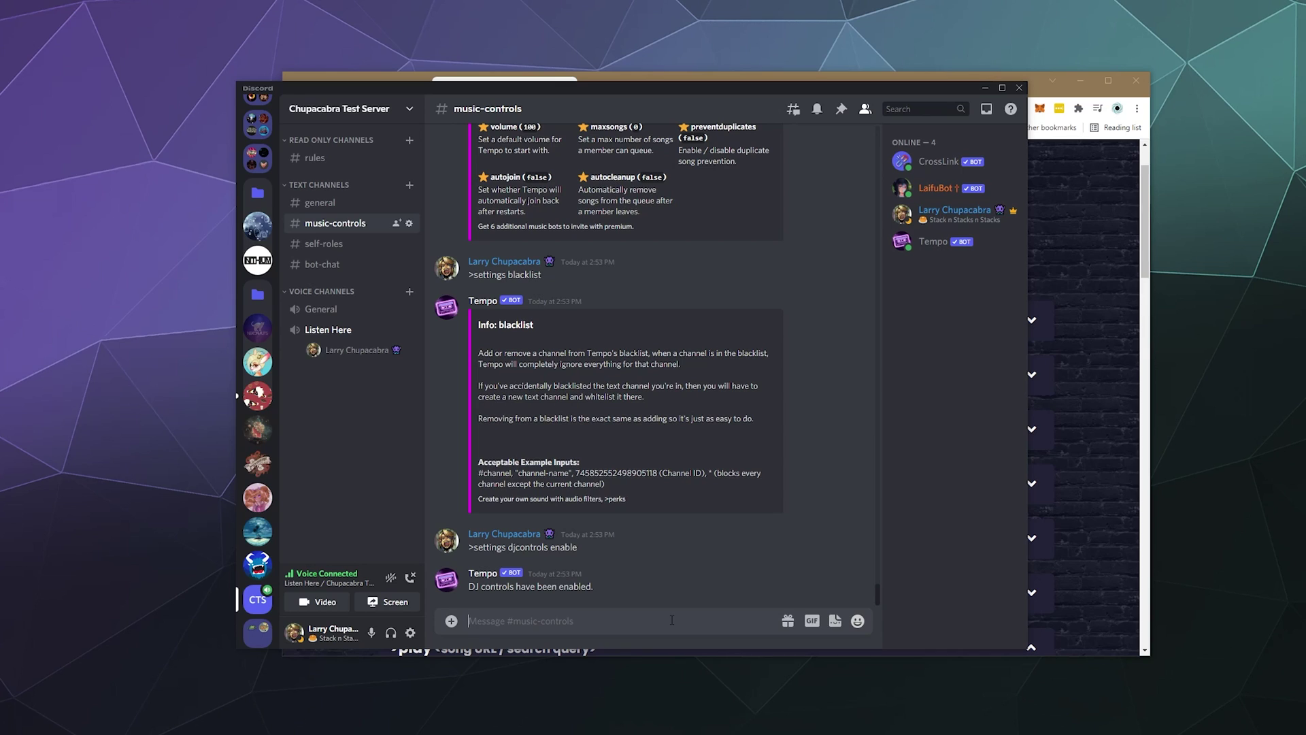
Review the djonly description in Tempo's settings menu, then switch to the tempobot.net Commands page.
scroll(687, 512, "up", 5)
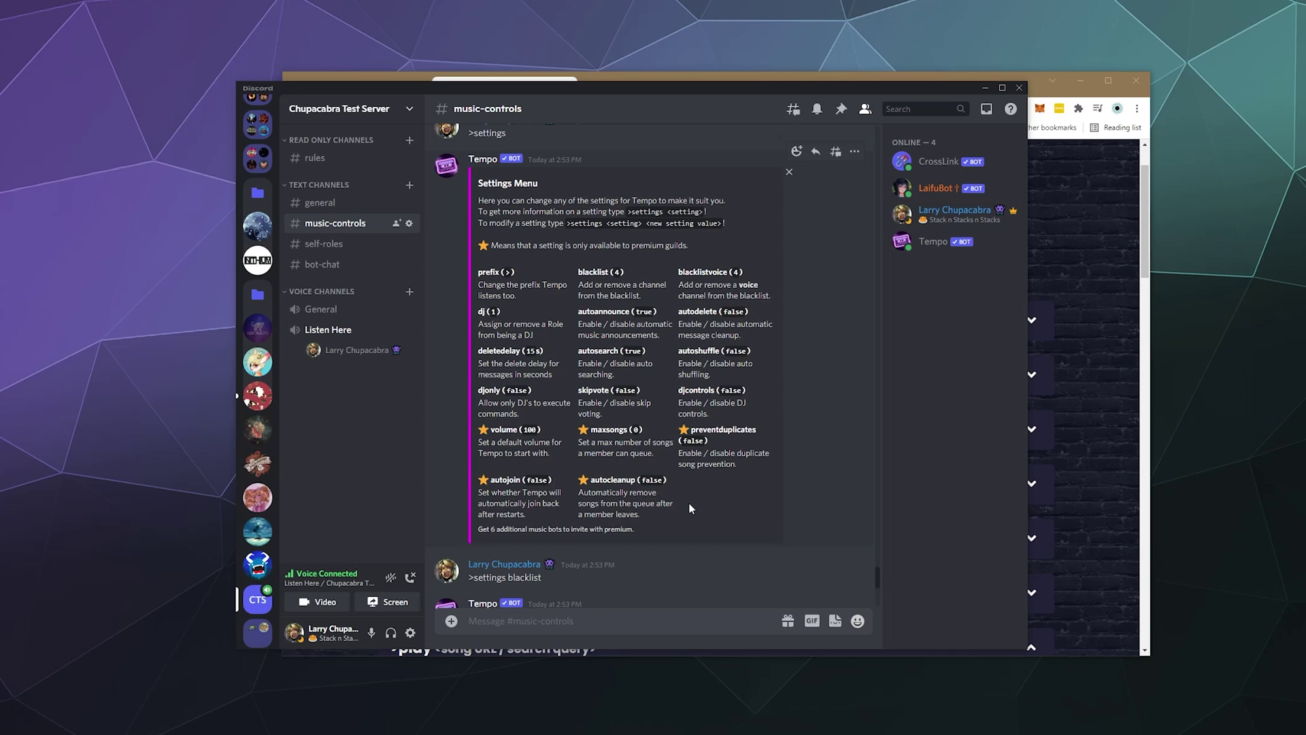
left_click_drag(545, 411, 479, 408)
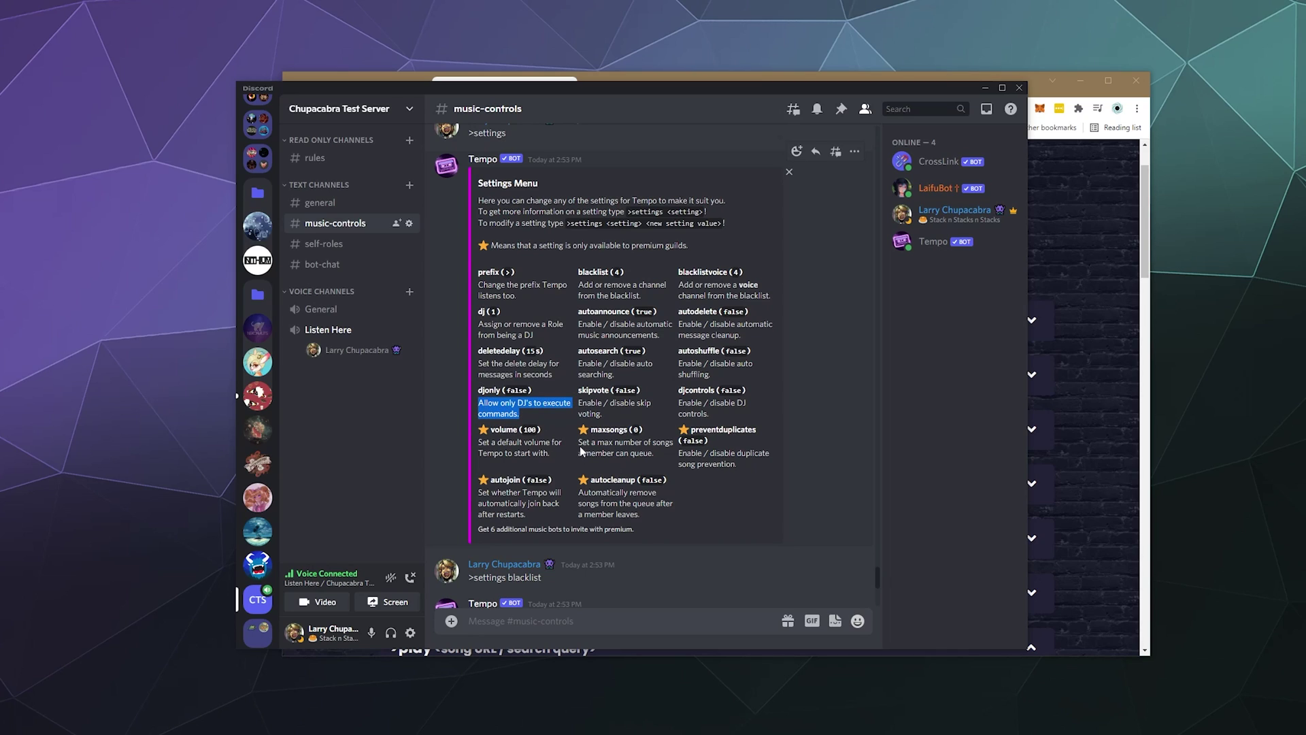
left_click(660, 430)
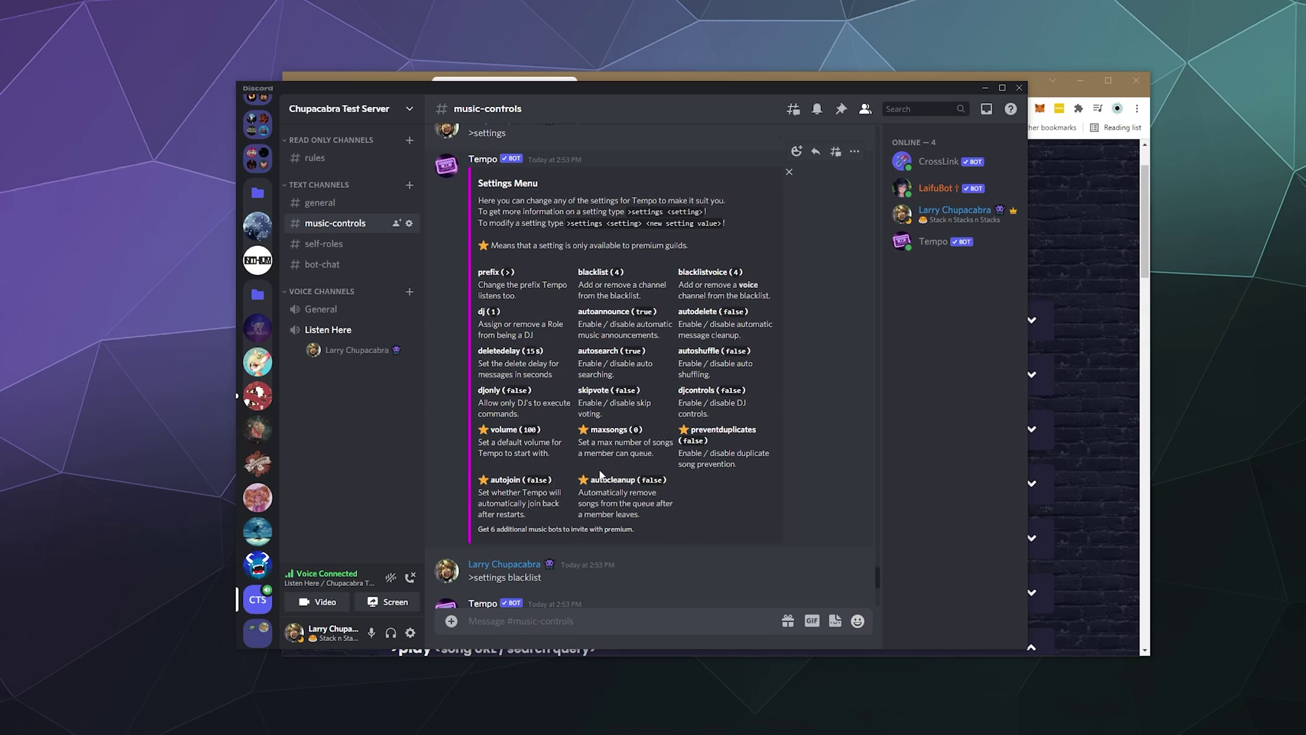
scroll(603, 477, "up", 1)
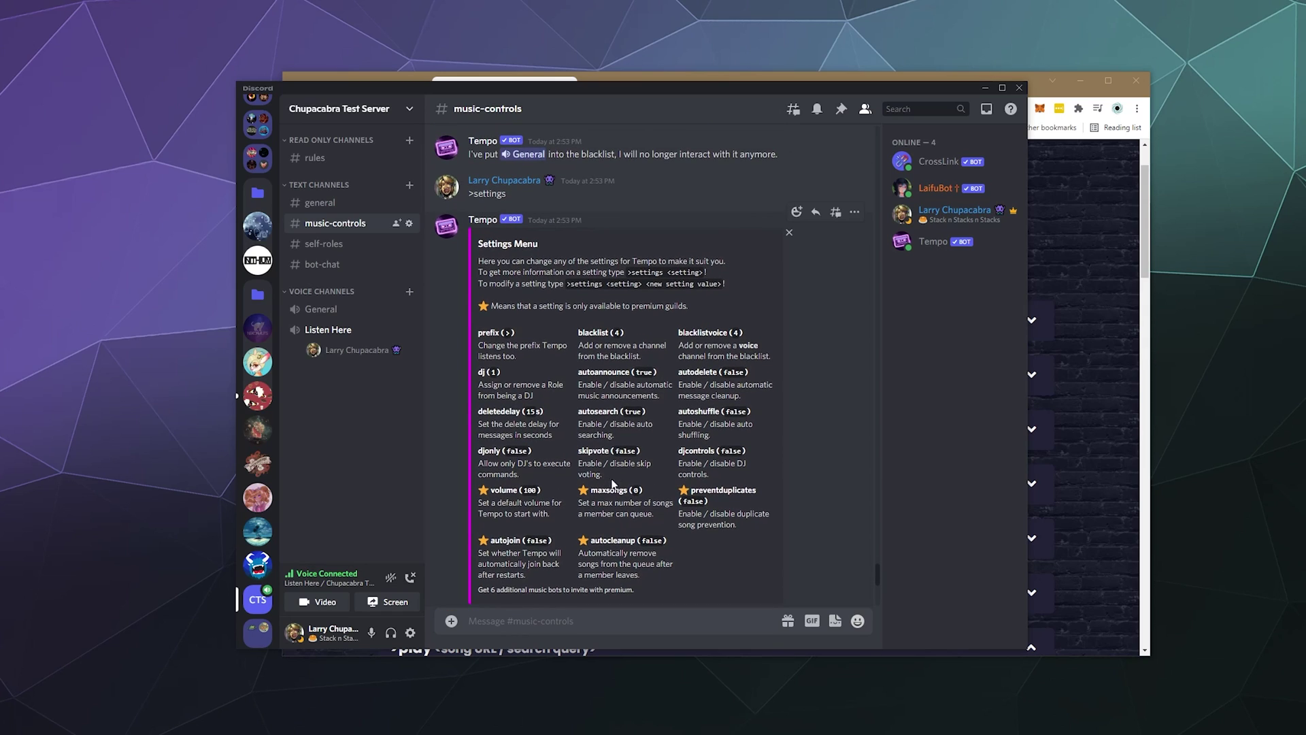
scroll(619, 504, "down", 5)
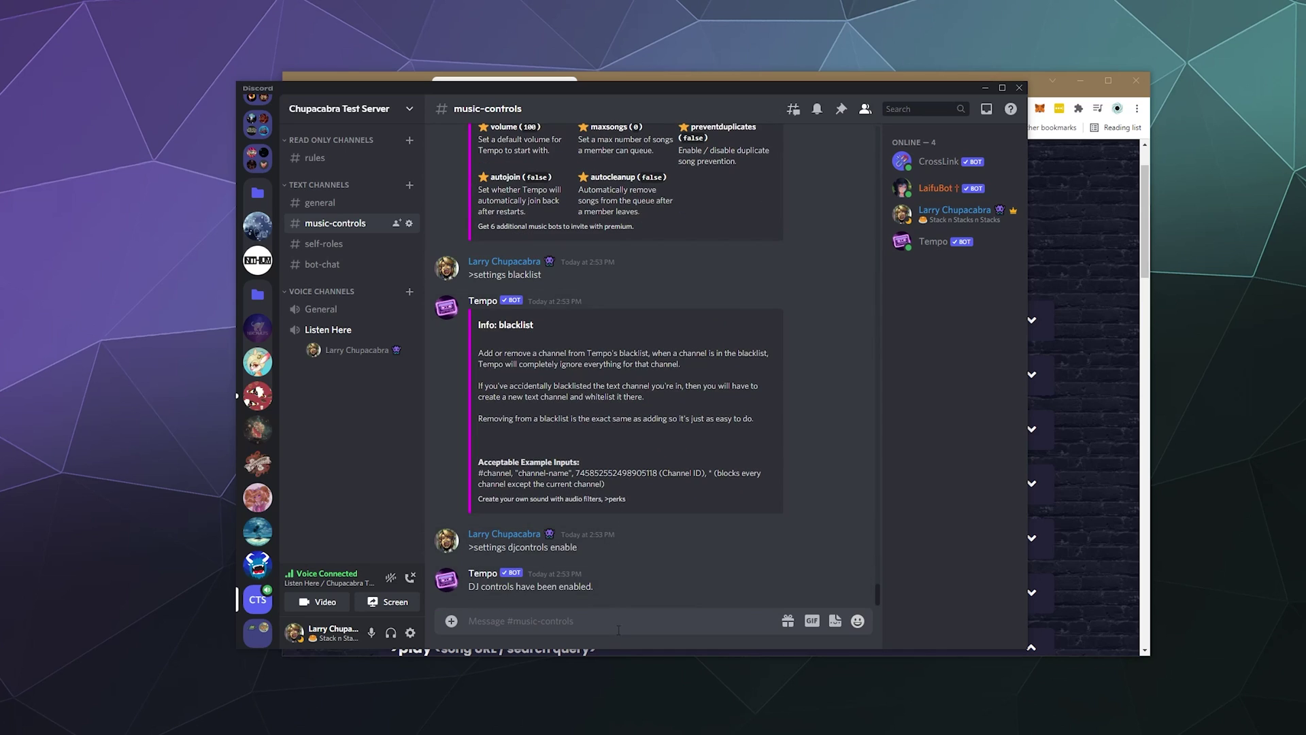
key("alt+Tab")
scroll(346, 447, "down", 8)
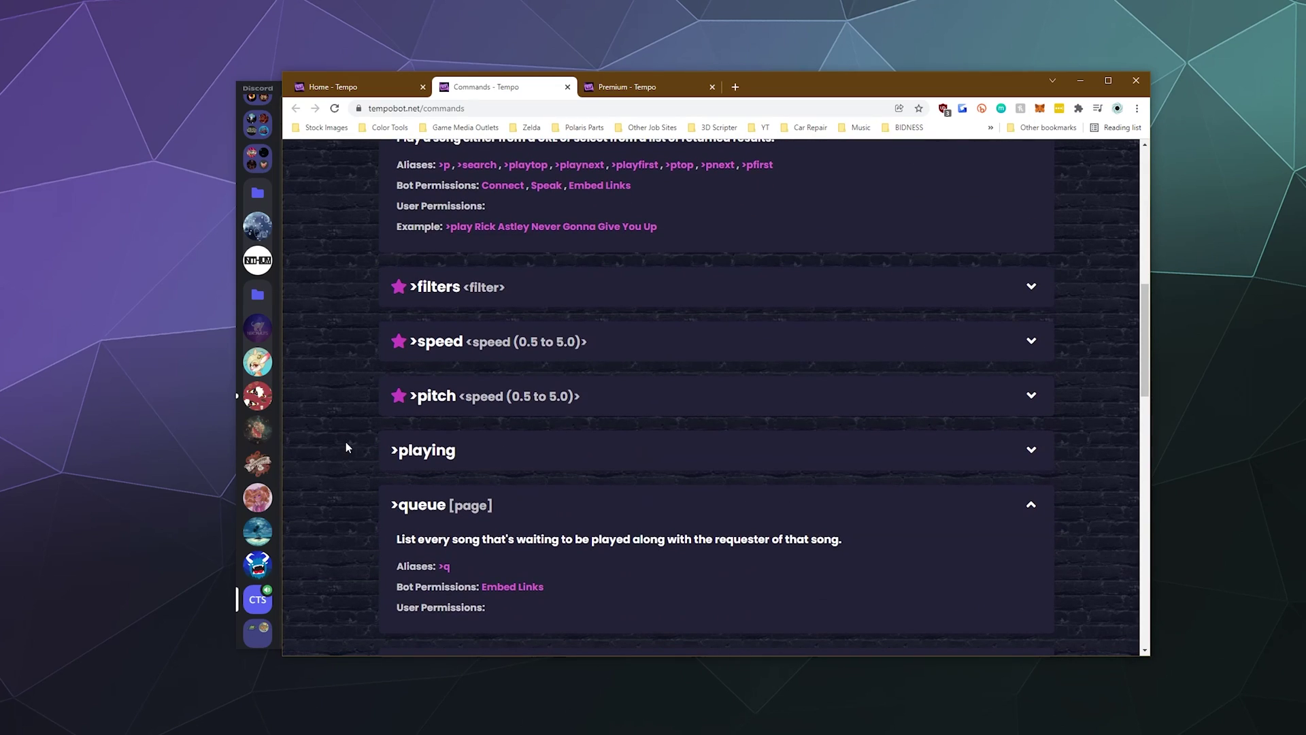
Scroll down the tempobot.net commands list and expand the >preset command's details.
scroll(345, 447, "down", 6)
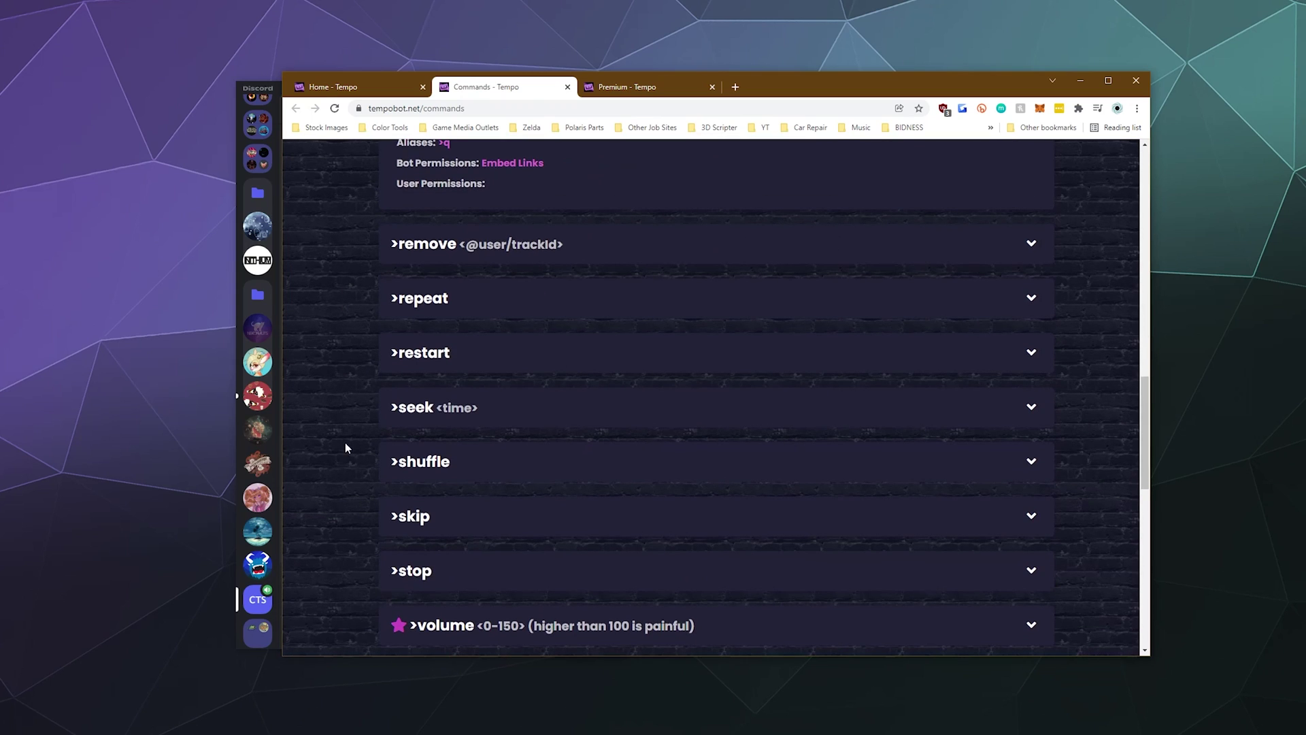
scroll(345, 445, "down", 7)
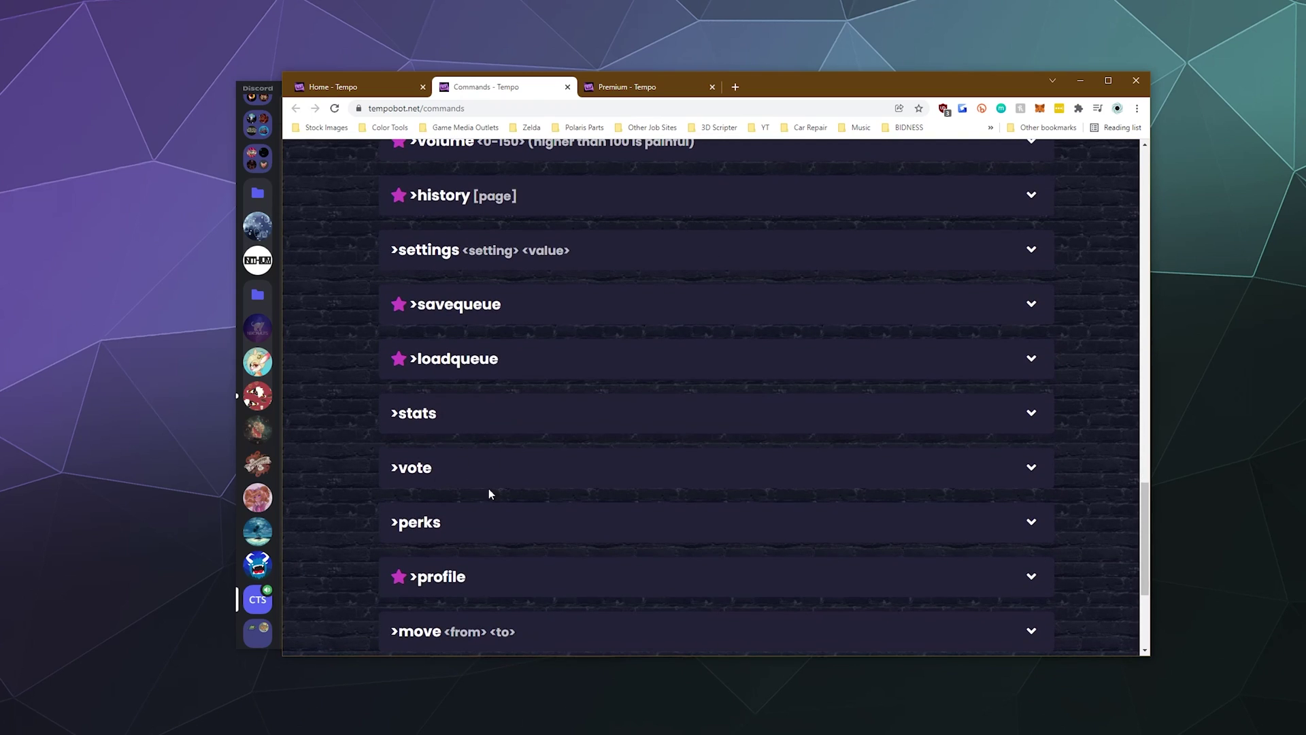
left_click_drag(723, 84, 747, 87)
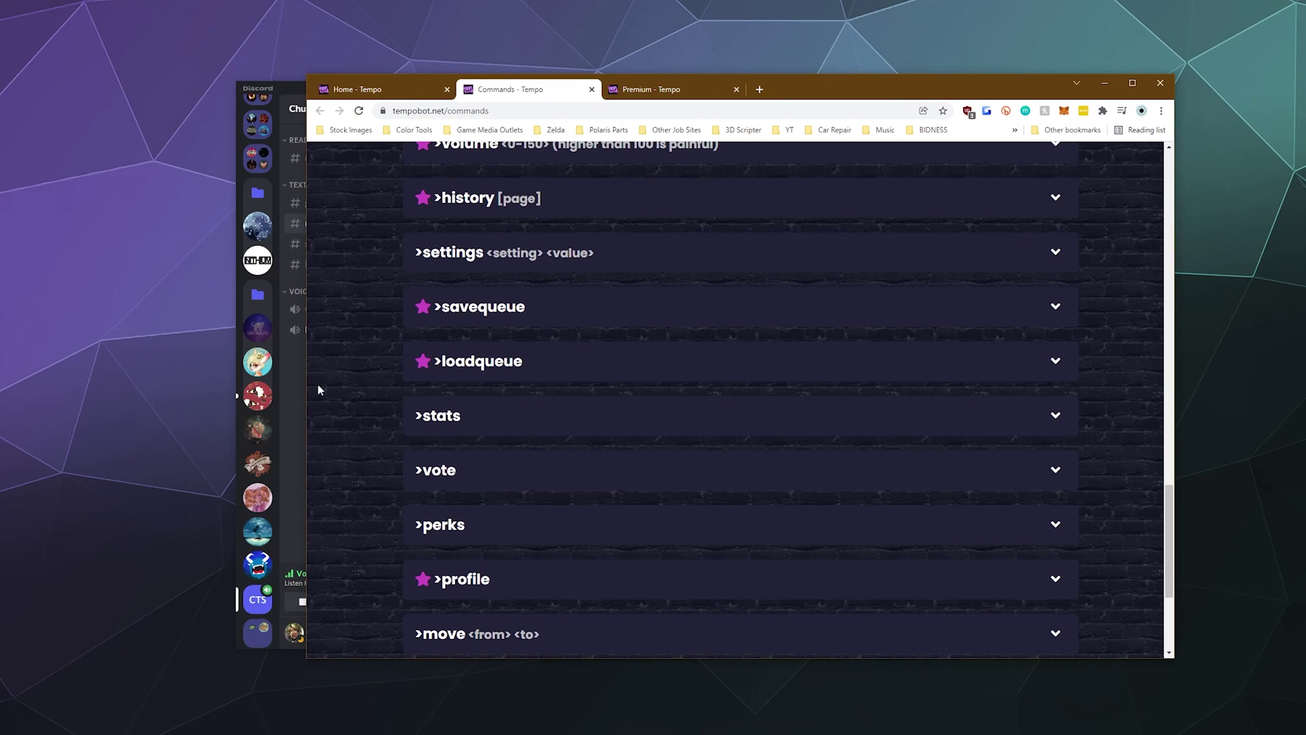
scroll(505, 408, "down", 3)
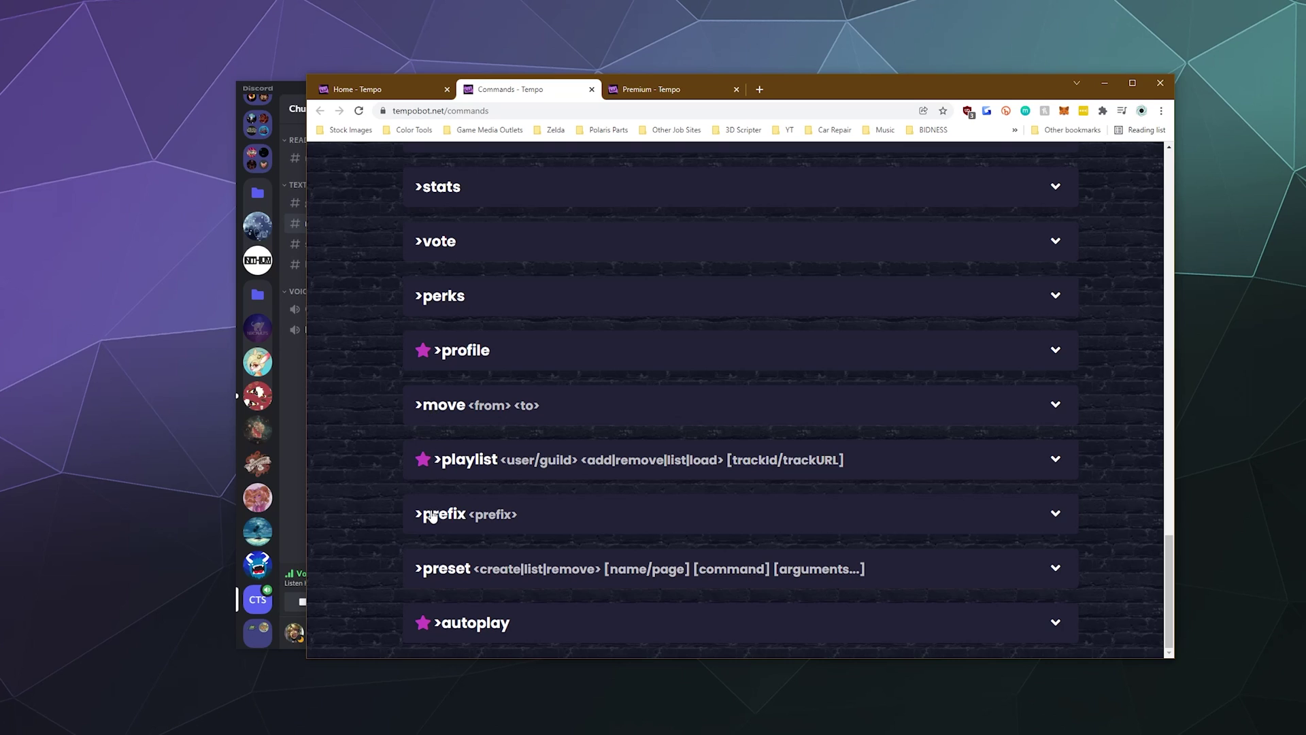
left_click(417, 569)
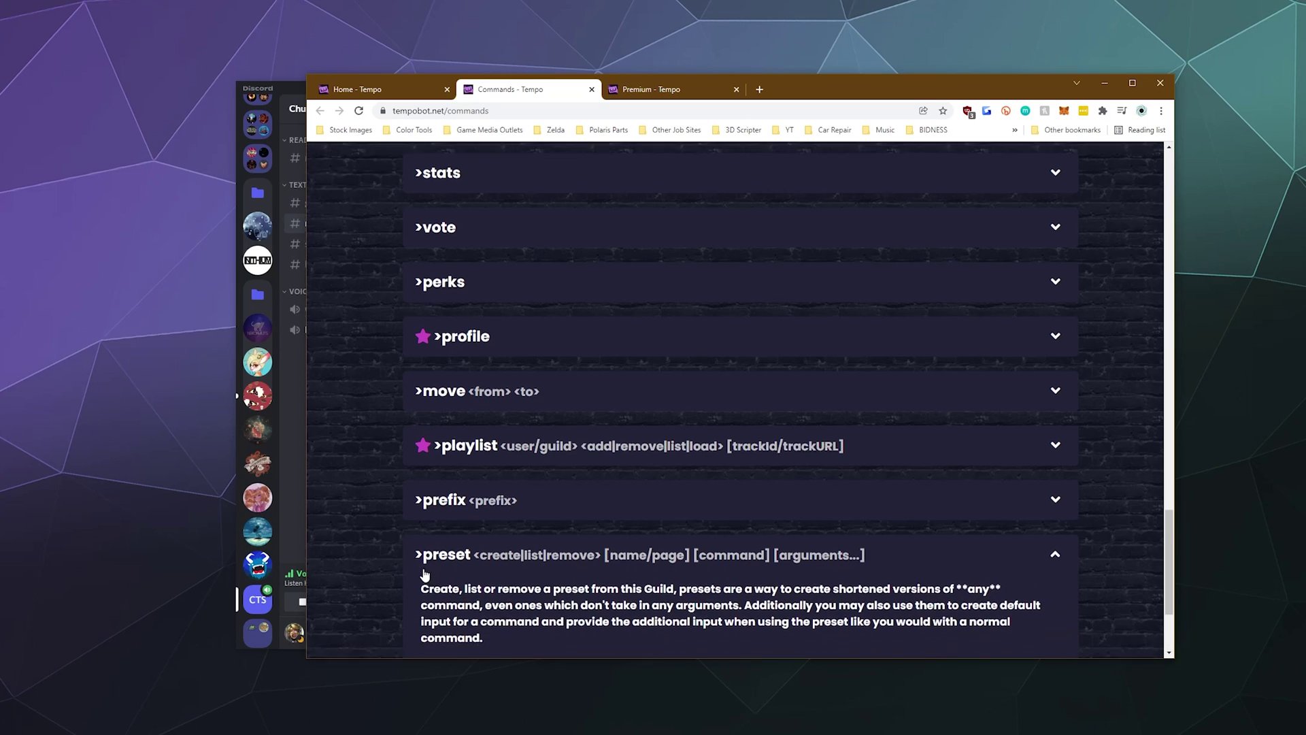
scroll(417, 580, "down", 3)
left_click(420, 393)
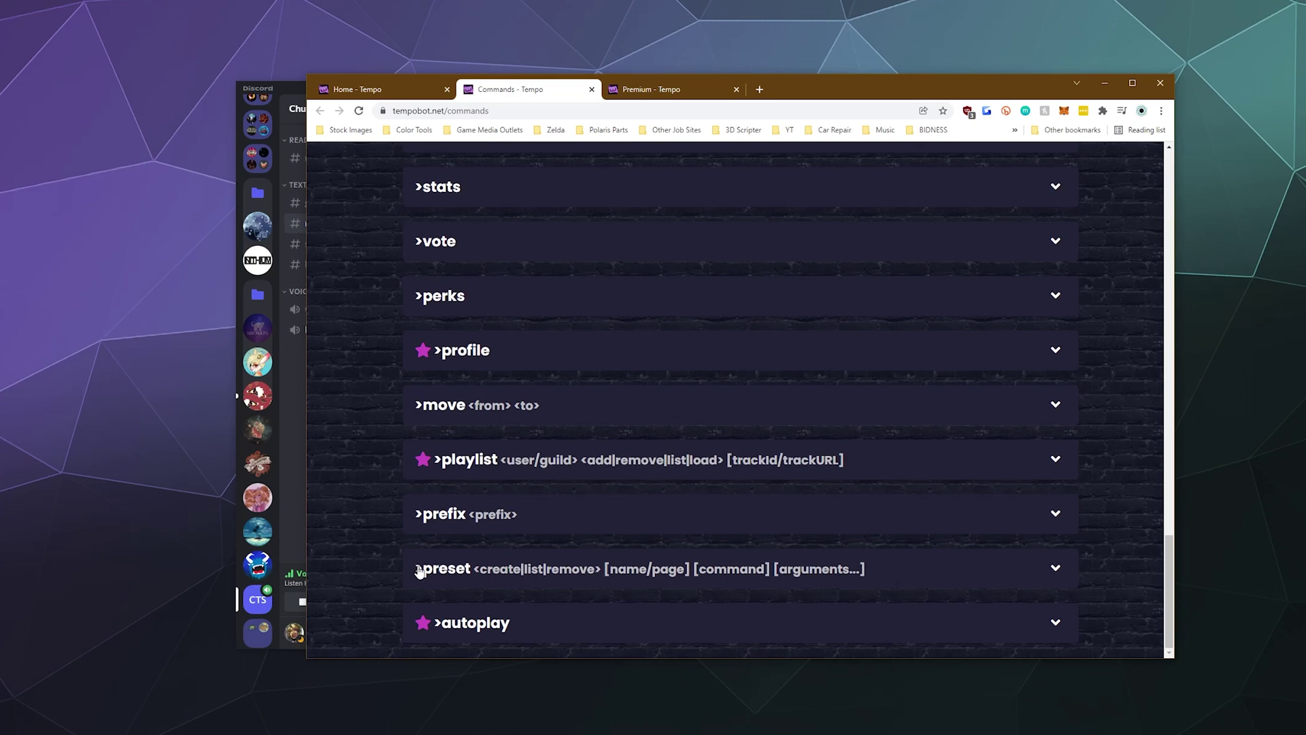
left_click(418, 569)
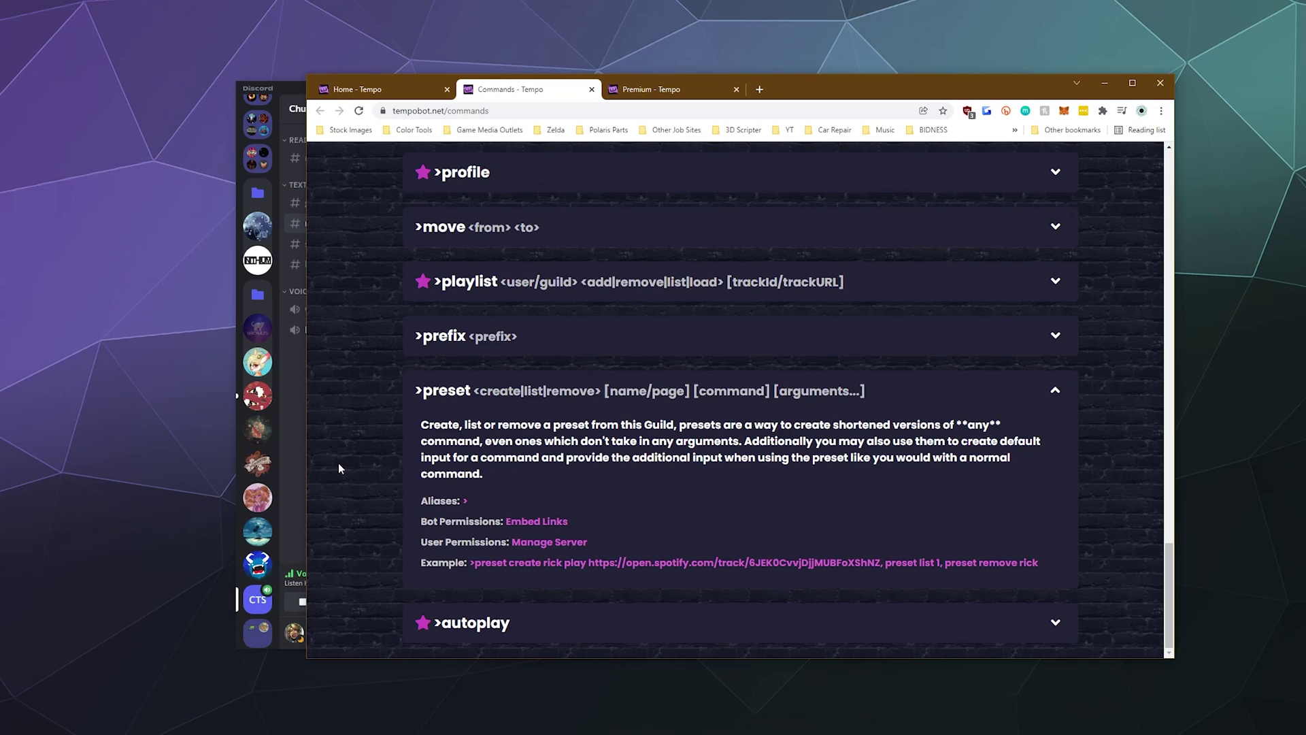
Scroll back up the commands list and bring Discord's #music-controls forward.
scroll(334, 466, "up", 7)
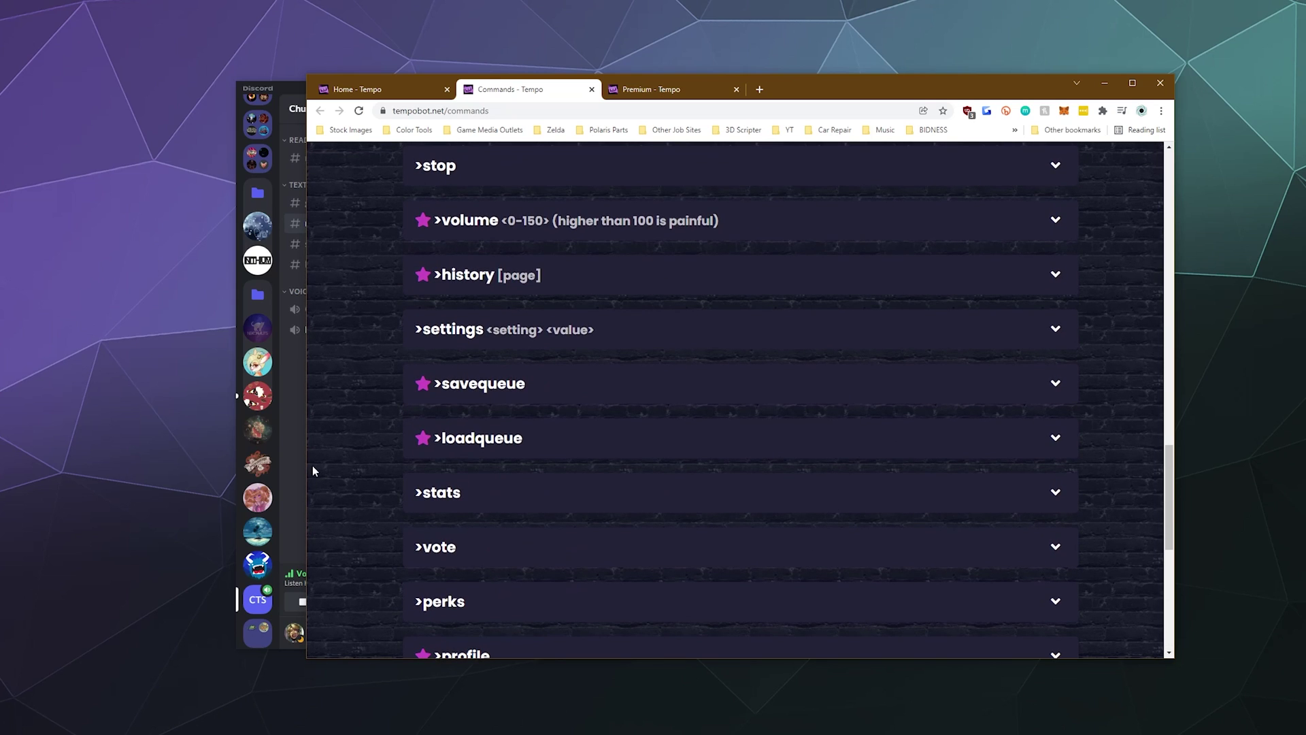
scroll(312, 470, "up", 3)
scroll(444, 470, "up", 4)
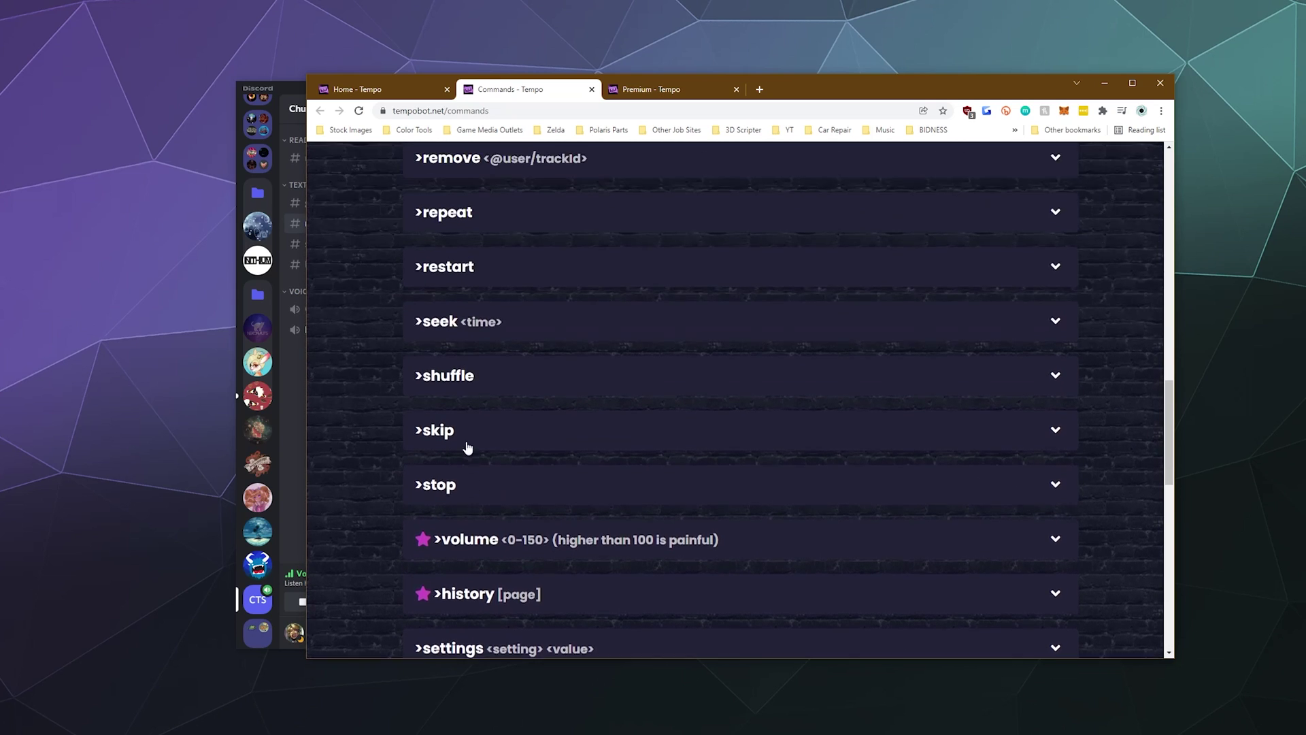
scroll(406, 549, "up", 7)
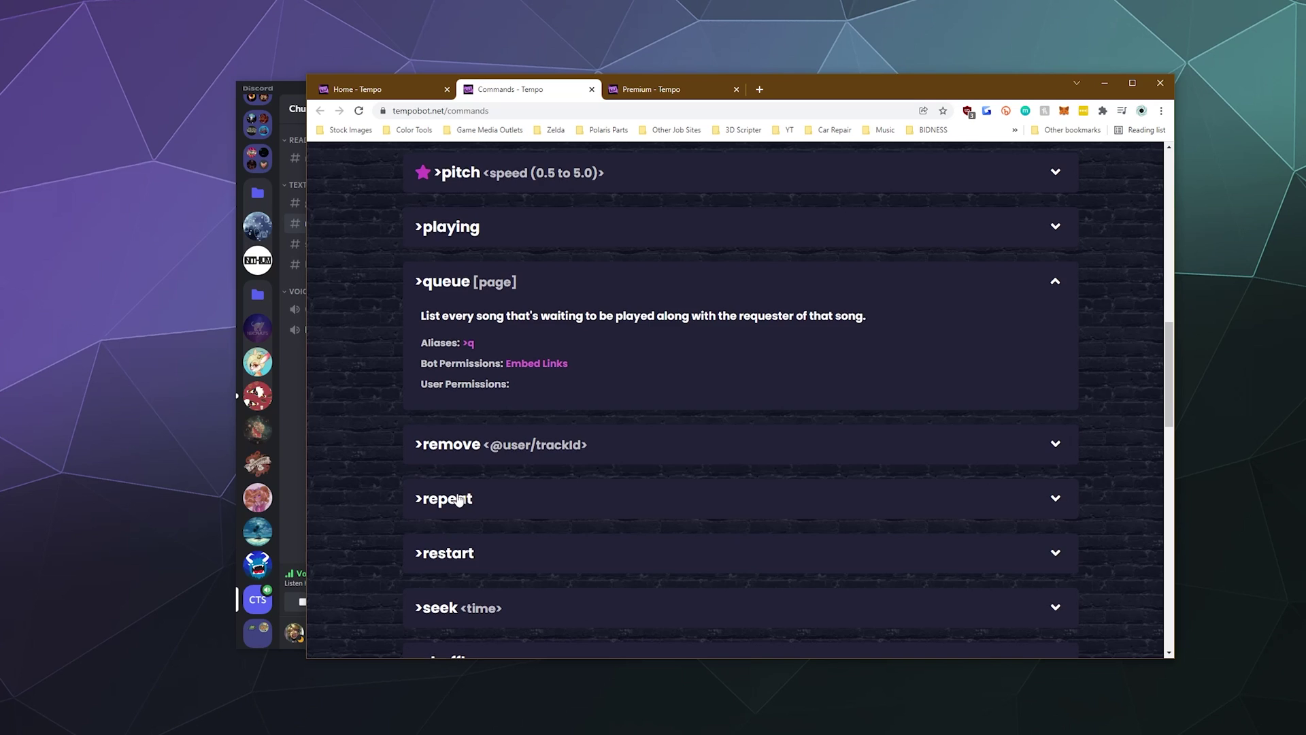
scroll(431, 487, "up", 6)
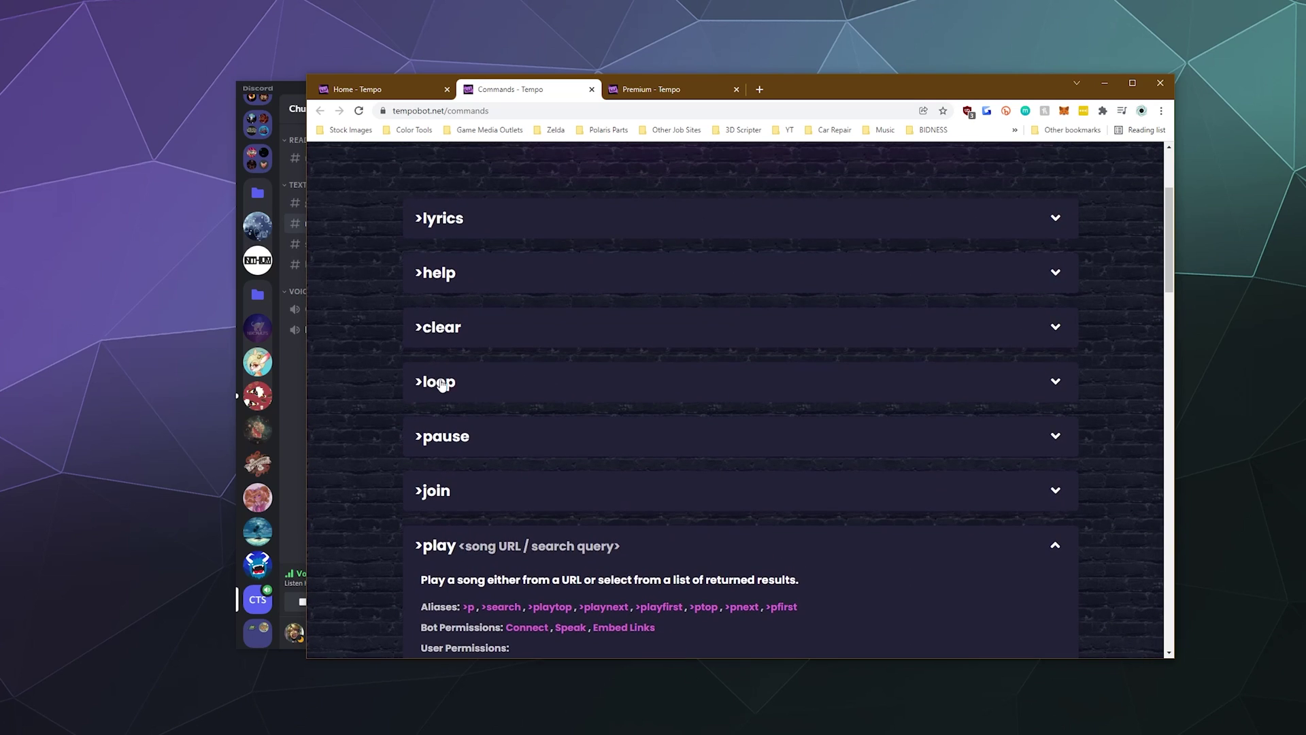
scroll(398, 537, "up", 3)
left_click(294, 453)
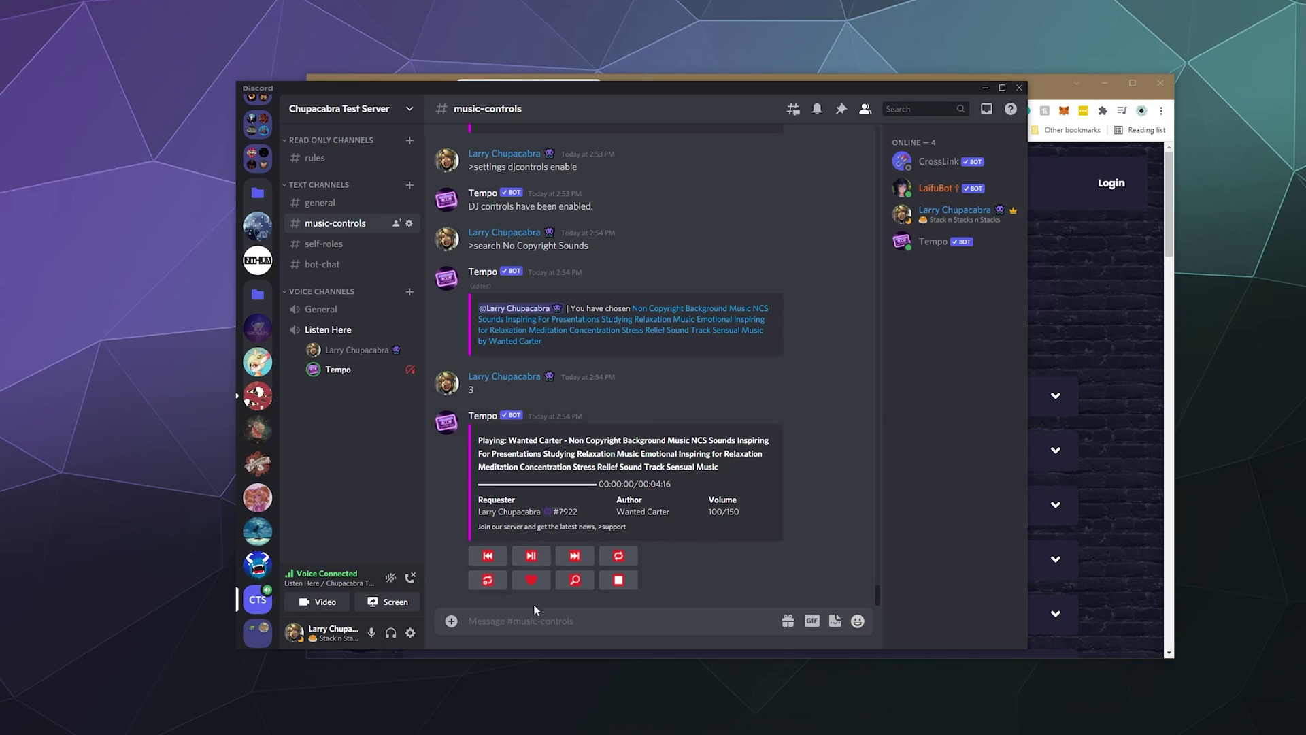
Send '>stats' to Tempo in #music-controls.
left_click(552, 628)
type(">stats")
key("Return")
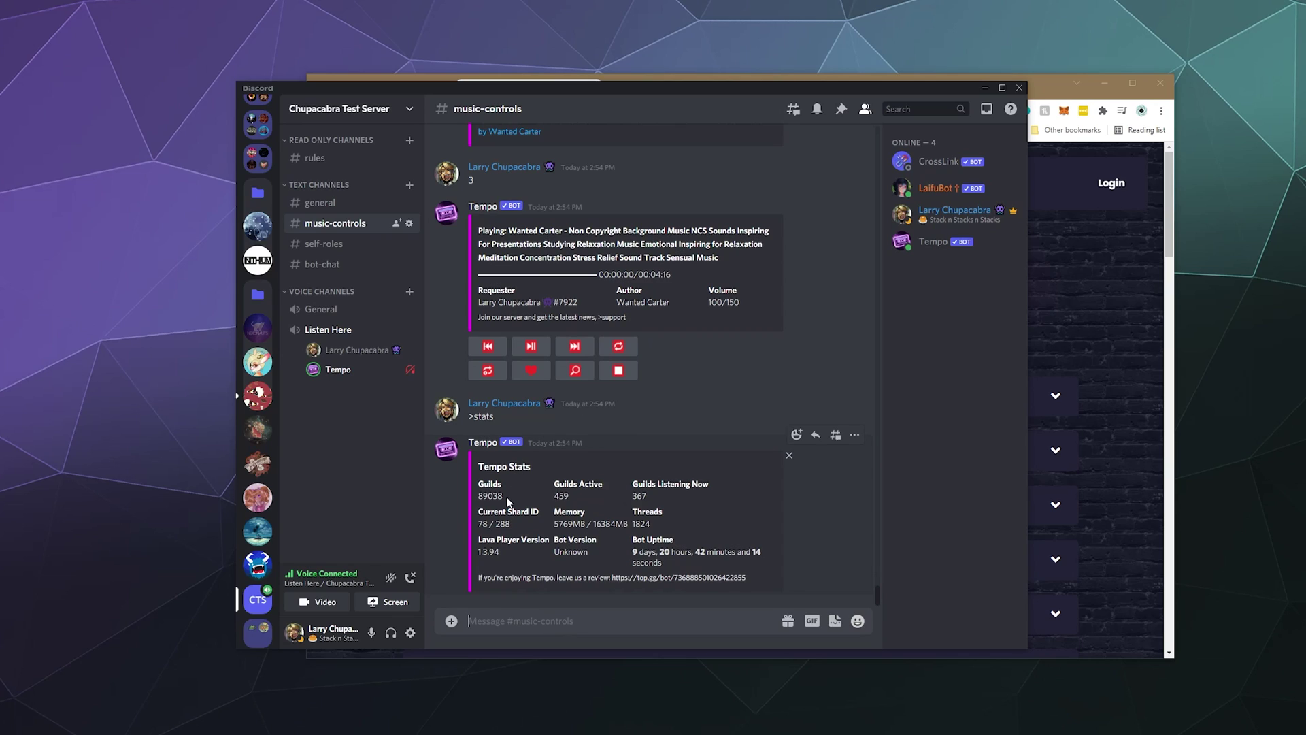
Highlight Tempo's stats: memory and threads, guilds listening, 459 active guilds, uptime and review link.
left_click_drag(665, 526, 555, 523)
left_click(605, 585)
left_click_drag(604, 511, 477, 502)
left_click(554, 491)
mouse_move(577, 501)
left_mouse_down()
mouse_move(553, 485)
mouse_move(573, 501)
mouse_move(554, 496)
left_mouse_up()
mouse_move(616, 561)
left_mouse_down()
mouse_move(648, 562)
mouse_move(632, 558)
left_mouse_up()
left_click(674, 571)
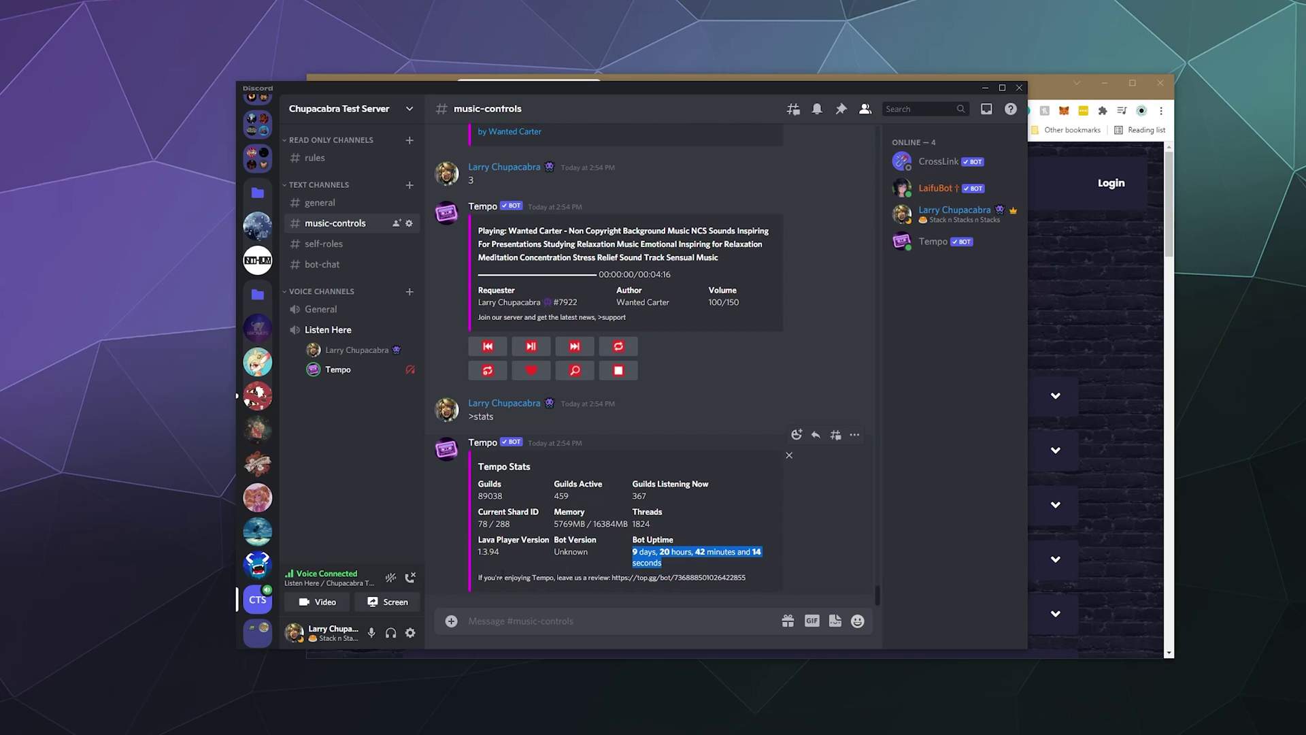
left_click_drag(613, 578, 708, 578)
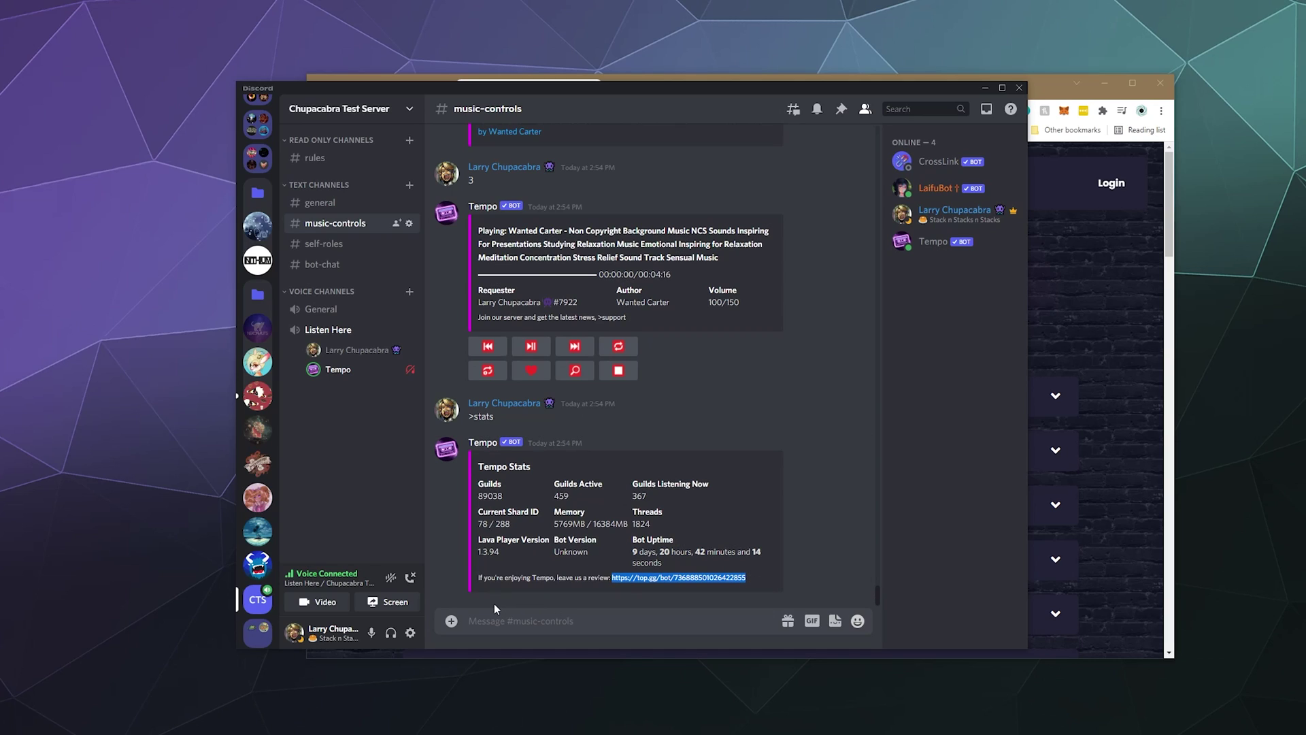
left_click(662, 619)
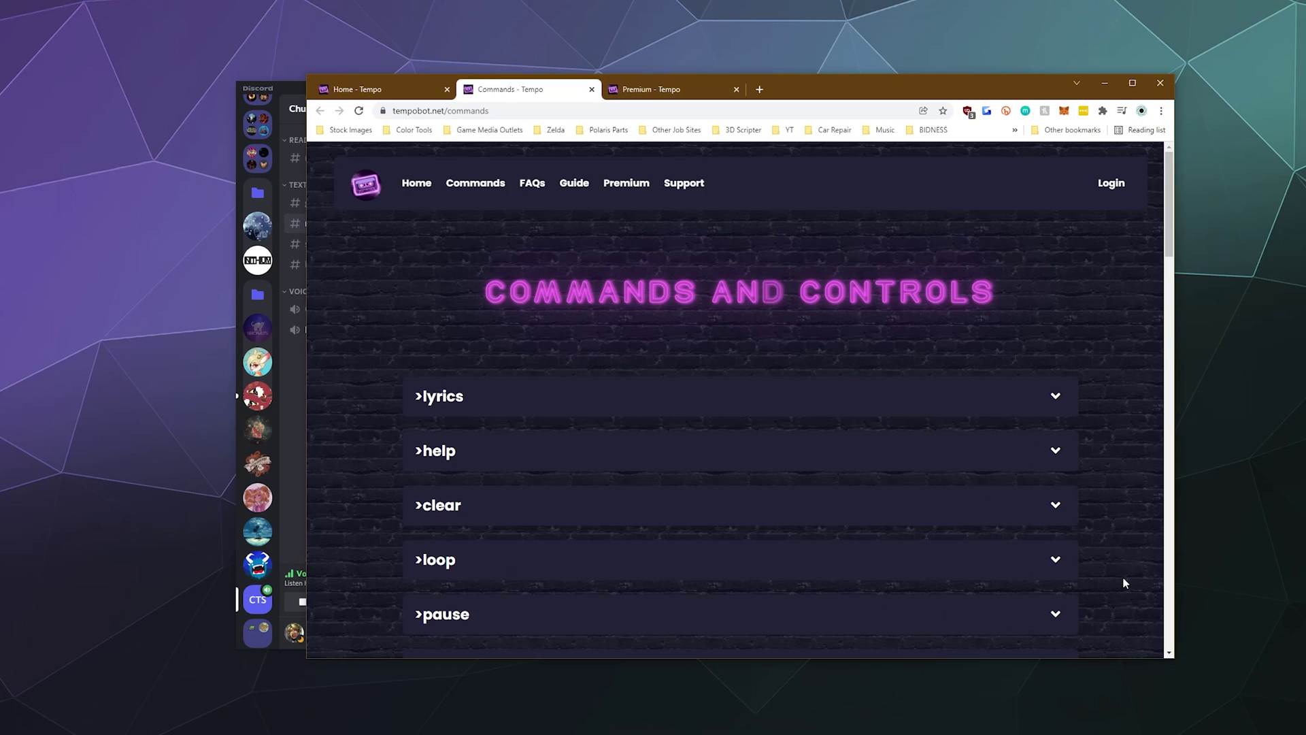
Expand >play on the tempobot.net Commands page, scroll toward volume and history, then return to Discord.
left_click(1126, 584)
scroll(1061, 544, "down", 5)
left_click(919, 364)
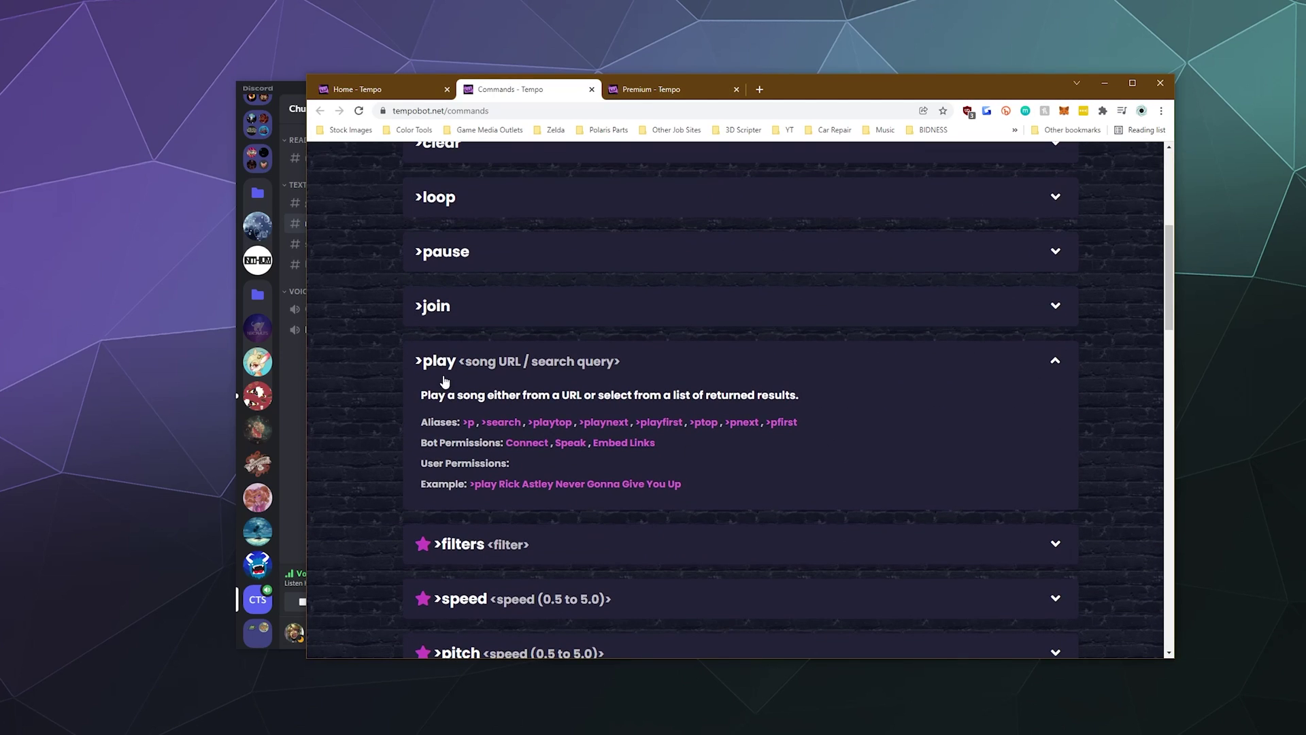
scroll(333, 330, "down", 5)
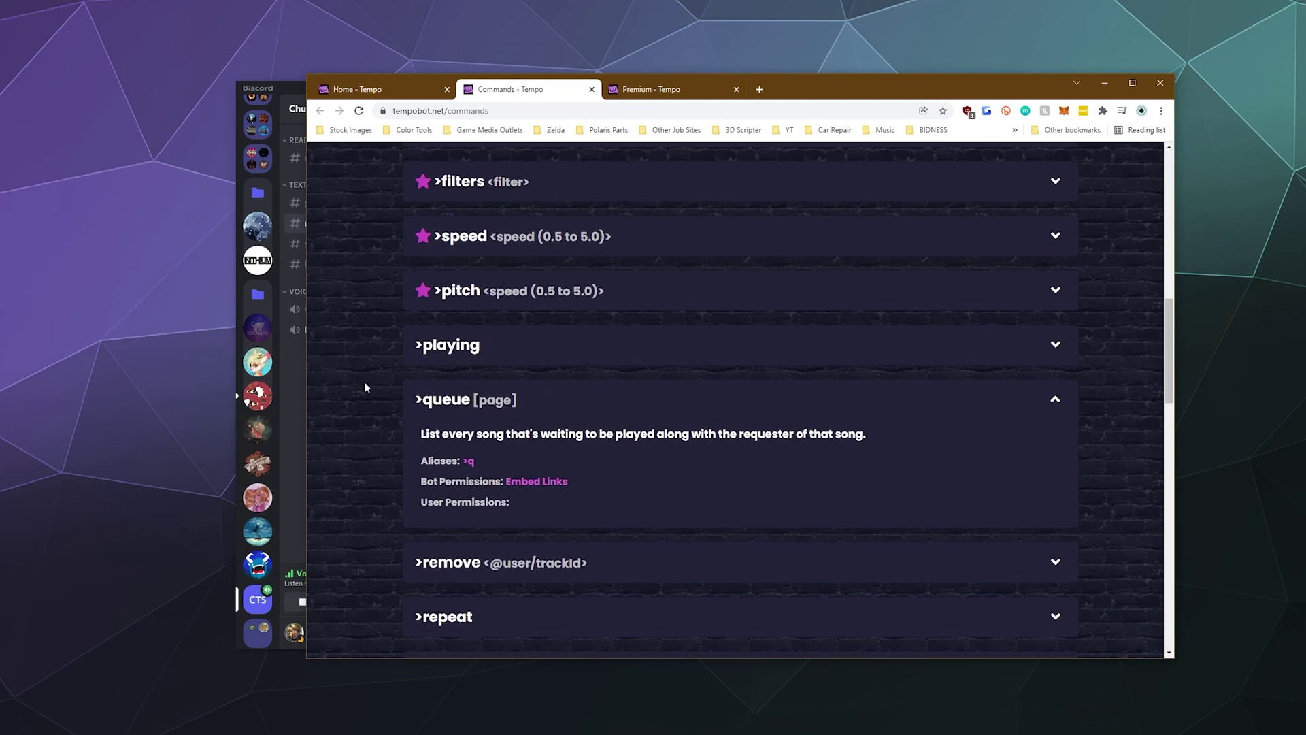
scroll(421, 361, "down", 5)
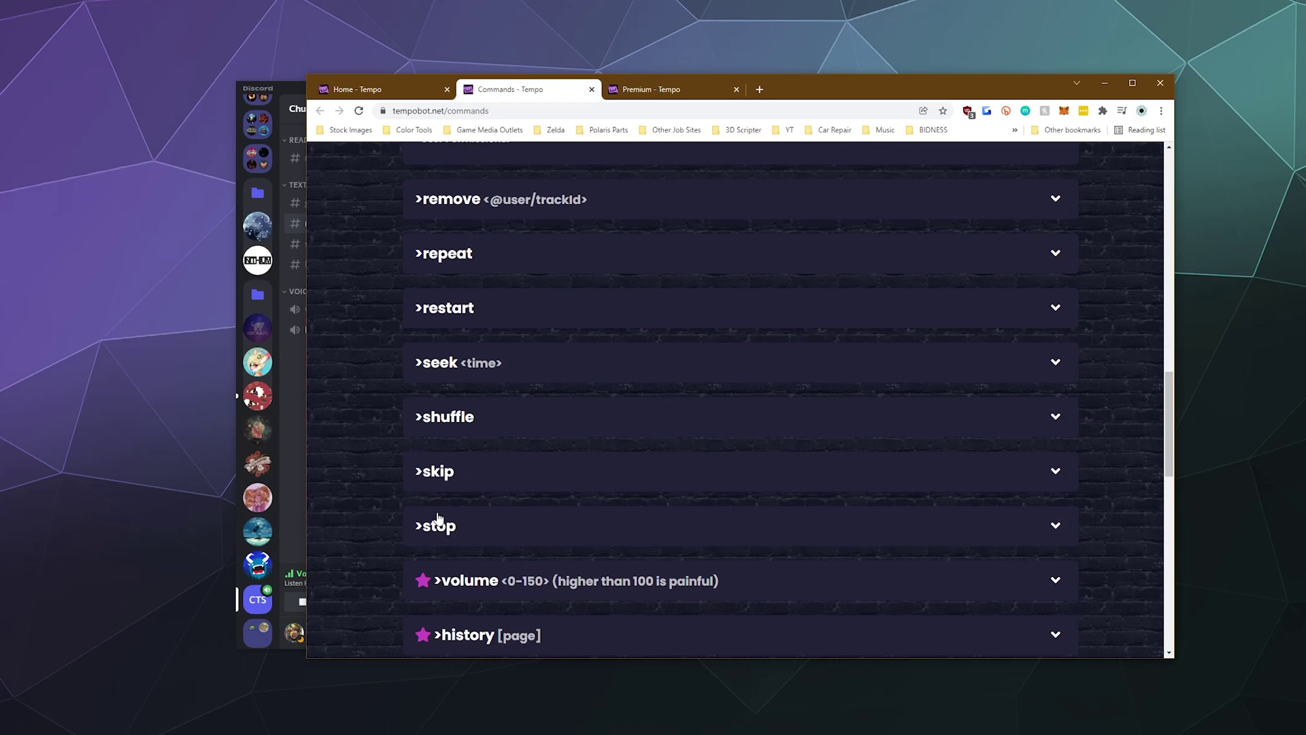
left_click(285, 484)
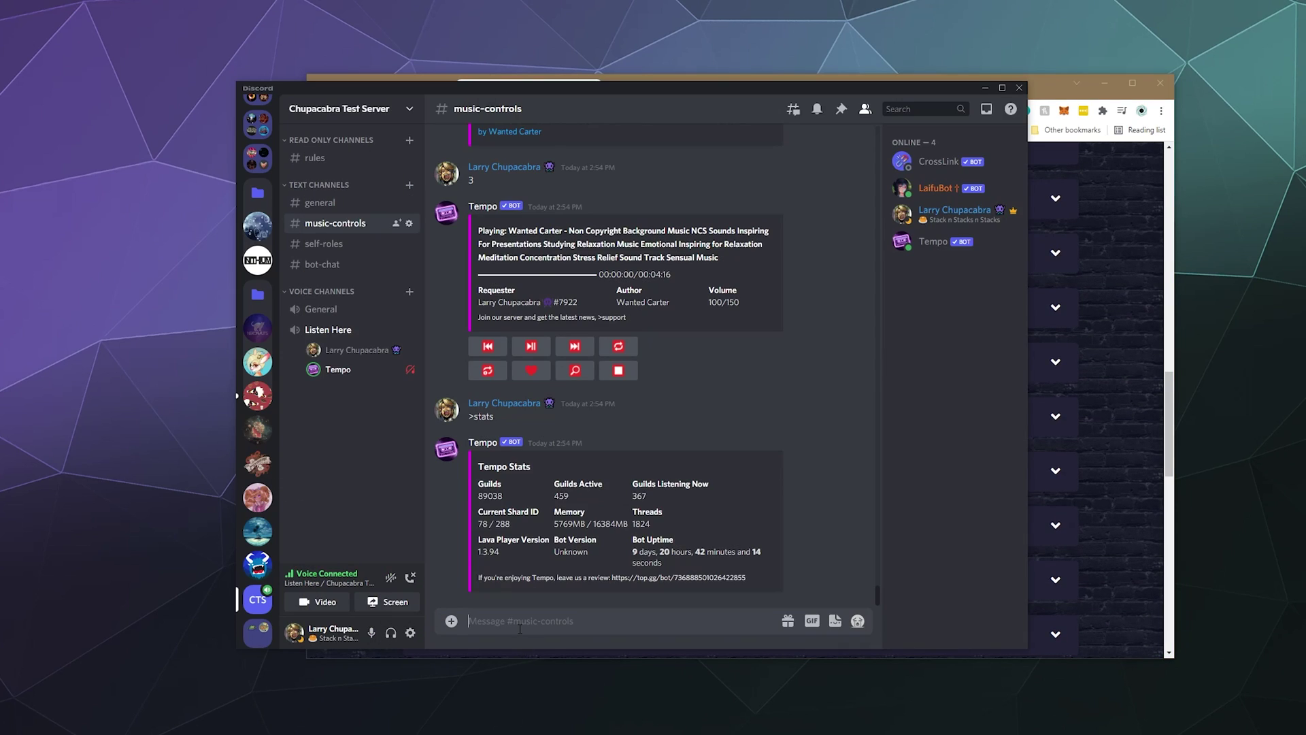
Send '>perks' to Tempo and scroll through its premium reply.
type(">perks")
key("Return")
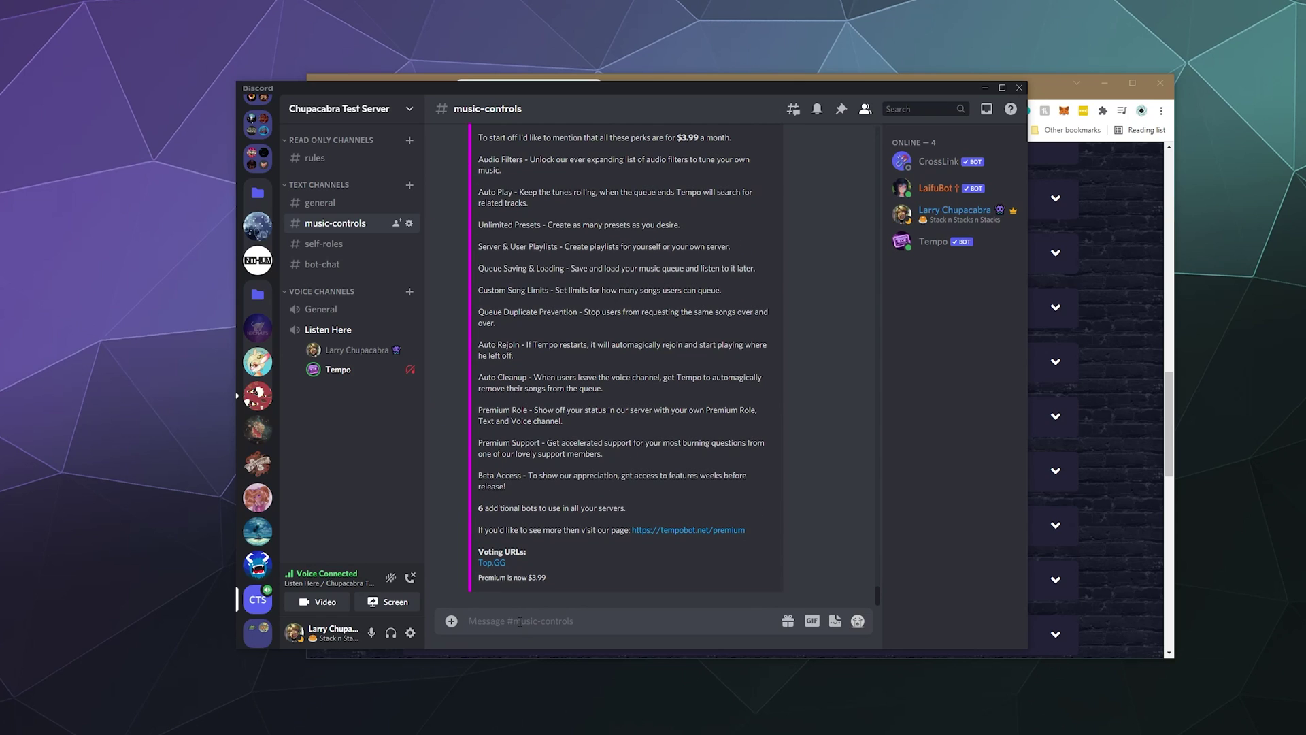
scroll(549, 481, "up", 5)
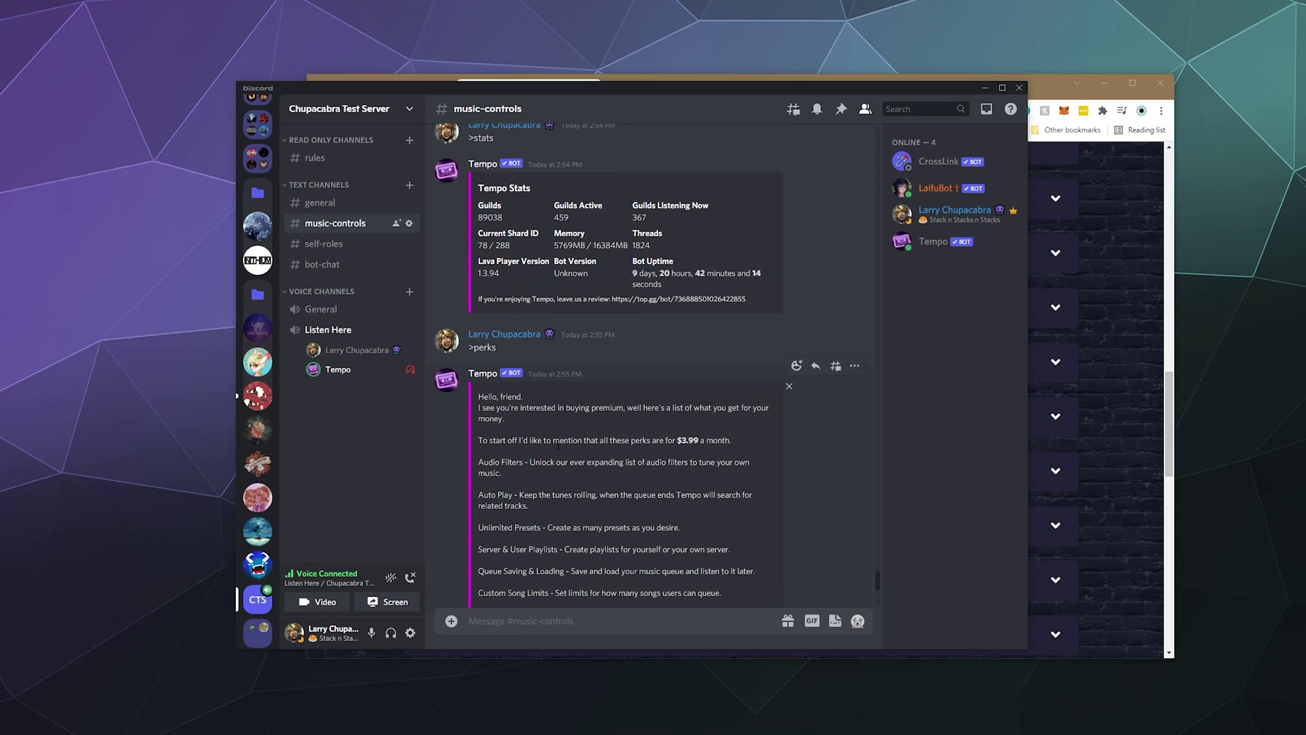
scroll(539, 332, "down", 2)
scroll(537, 337, "down", 2)
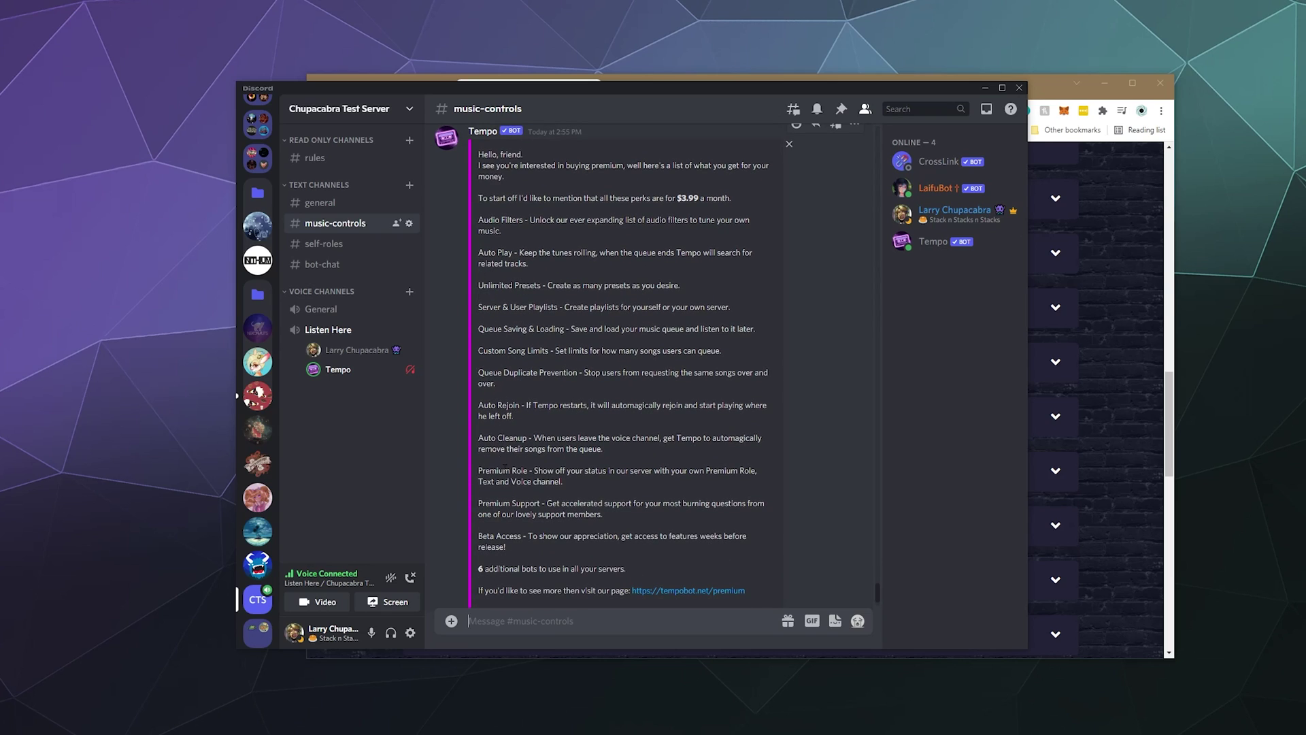
scroll(495, 450, "down", 1)
Highlight the Auto Cleanup, Beta Access and Premium Support perks in the $3.99-a-month list.
left_click_drag(479, 378, 527, 374)
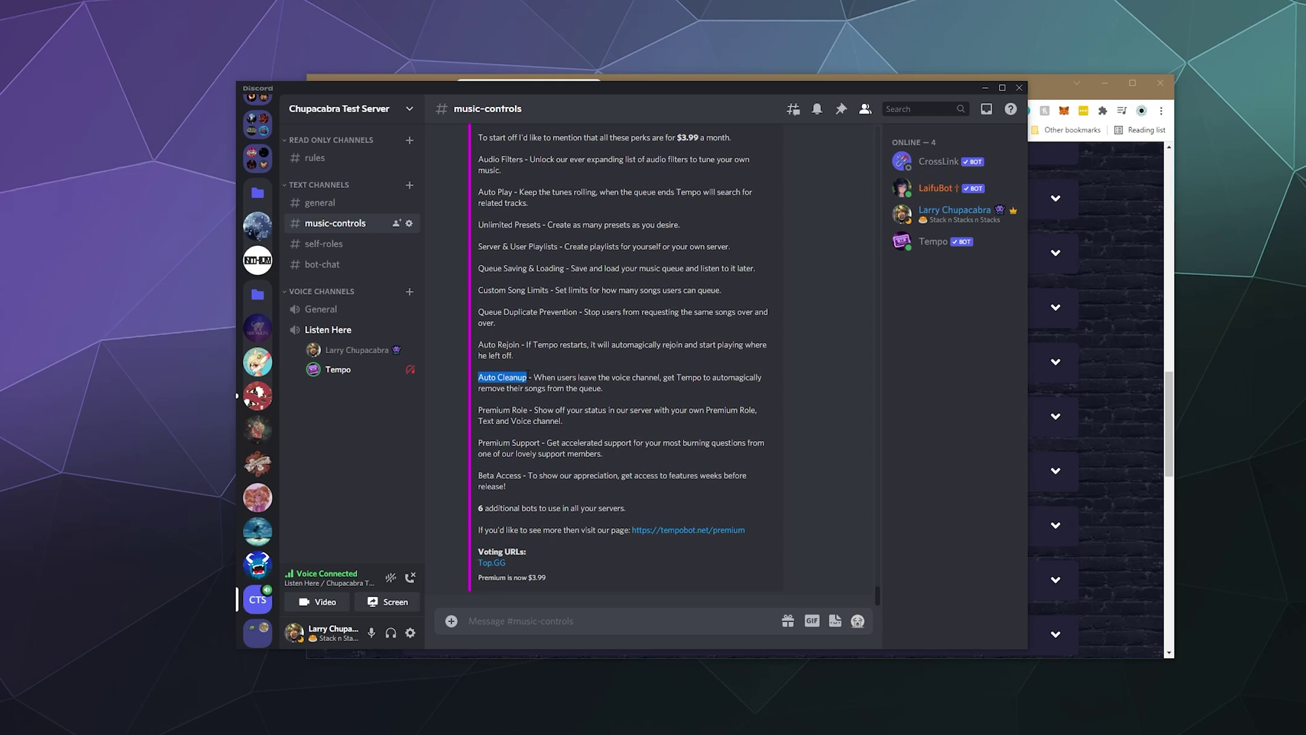
left_click(531, 487)
left_click_drag(522, 473, 483, 475)
left_click(548, 497)
left_click_drag(475, 441, 537, 443)
left_click(542, 470)
left_click_drag(542, 443, 480, 443)
left_click(559, 528)
scroll(560, 528, "up", 3)
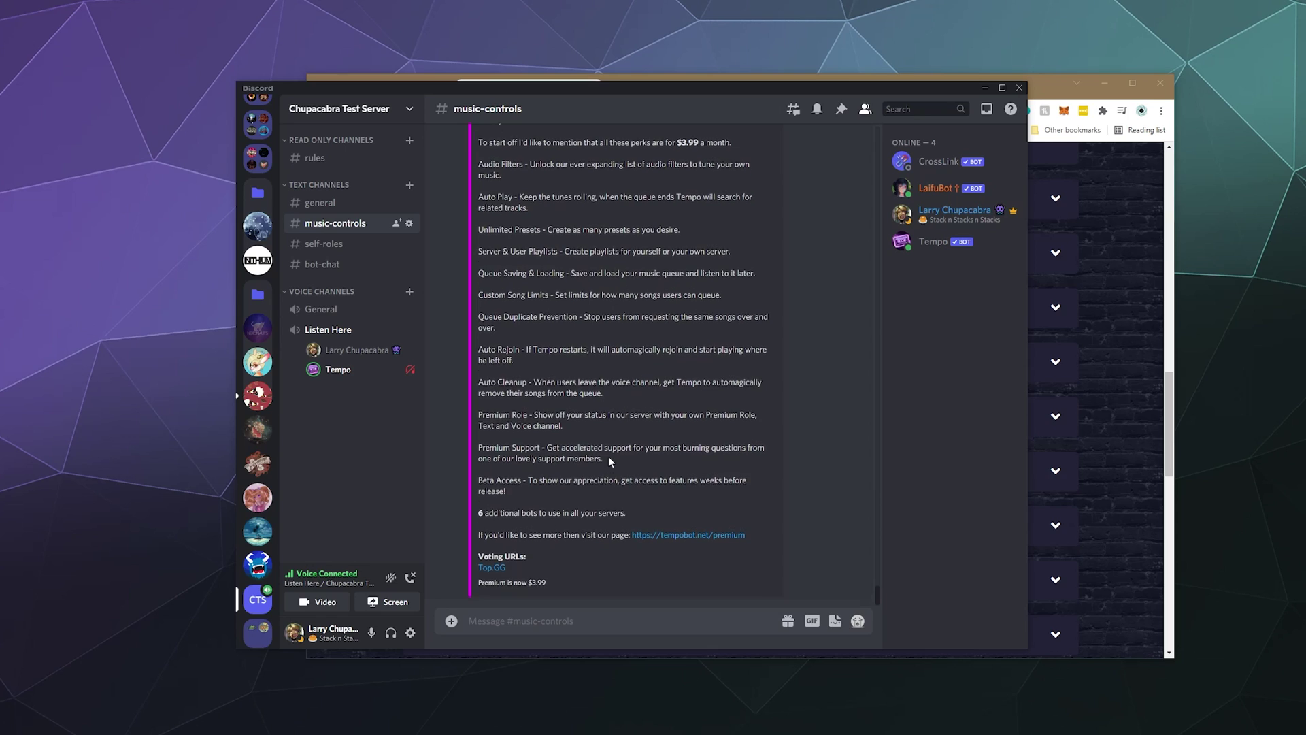
scroll(495, 461, "up", 3)
scroll(493, 381, "down", 6)
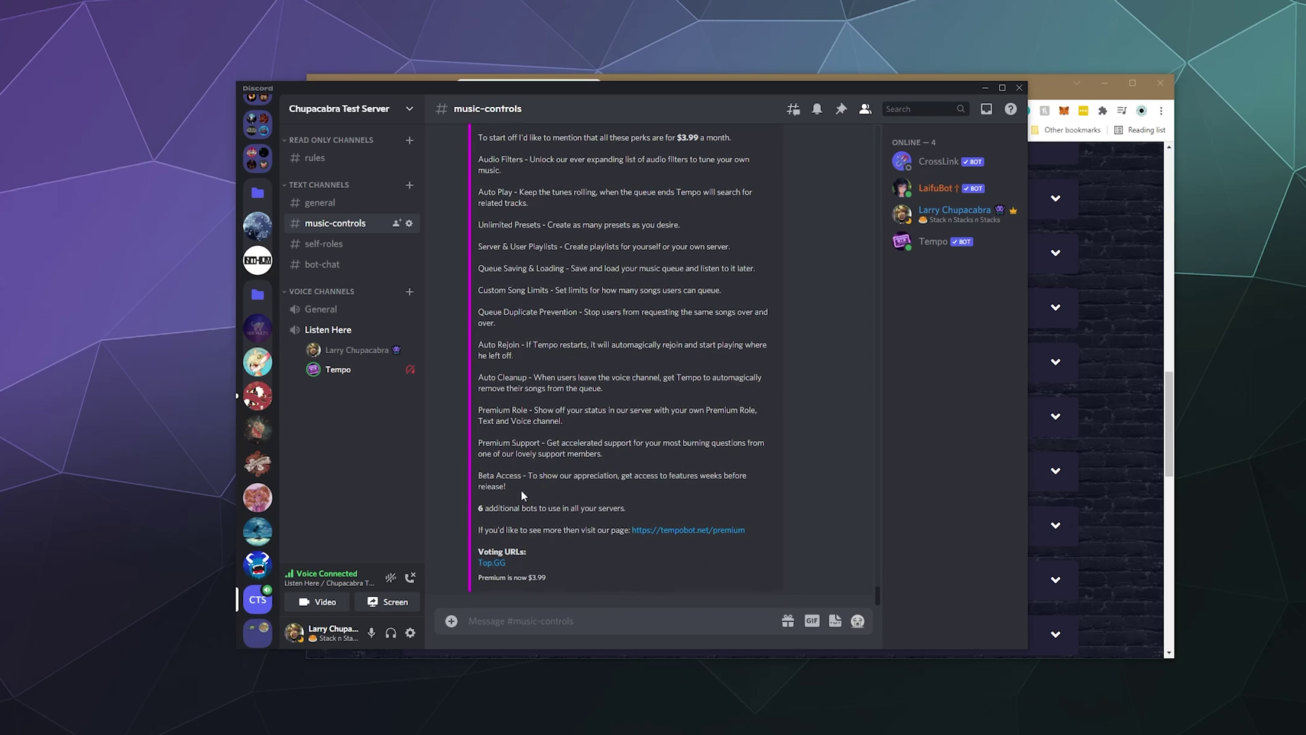
Open the tempobot.net Premium page and highlight the $4.99 one-server monthly price.
left_click(1155, 209)
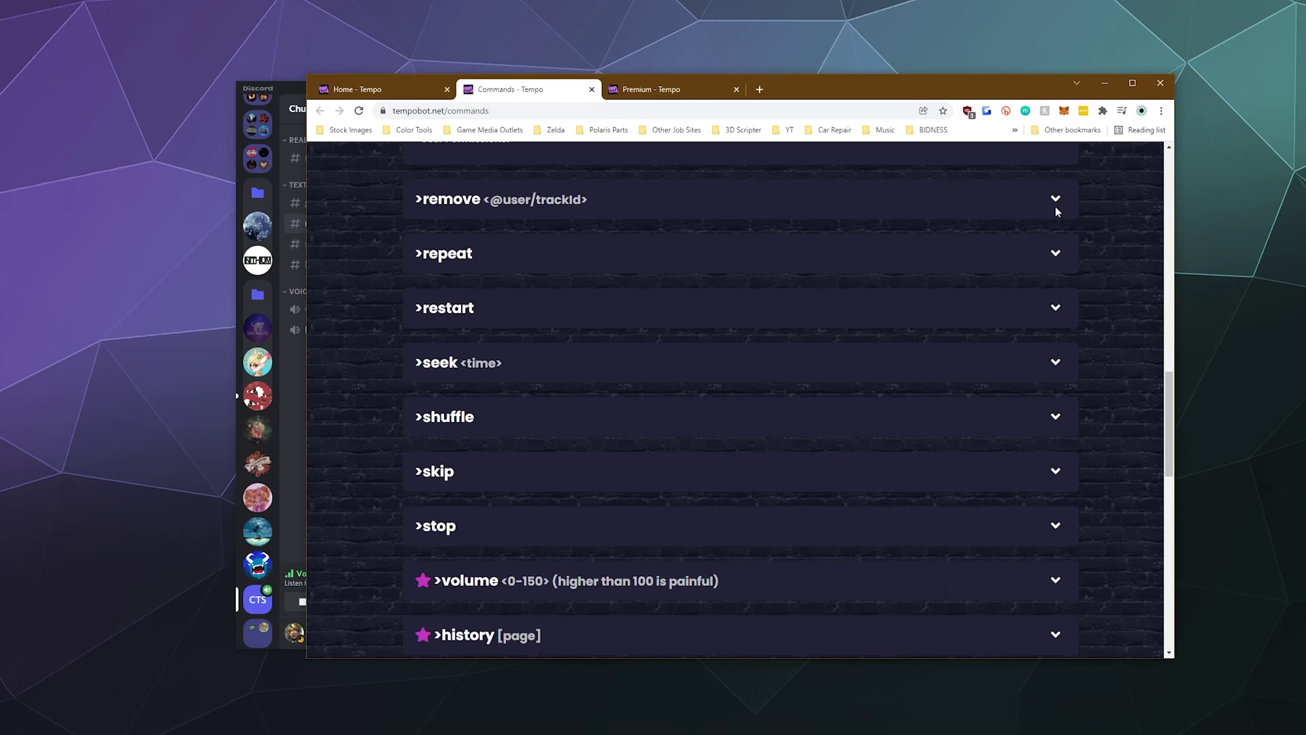
left_click(683, 93)
scroll(503, 306, "down", 3)
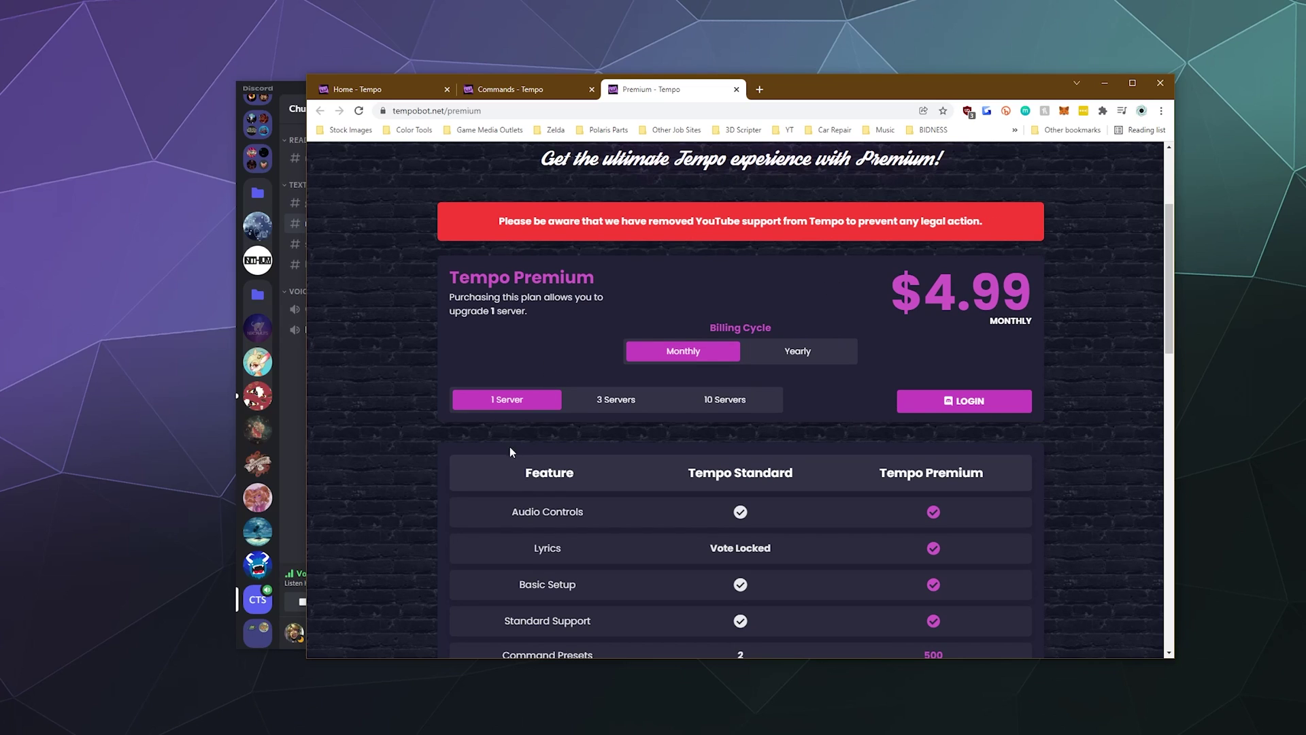
left_click_drag(1033, 300, 923, 299)
left_click(893, 355)
scroll(614, 422, "down", 5)
scroll(679, 435, "up", 6)
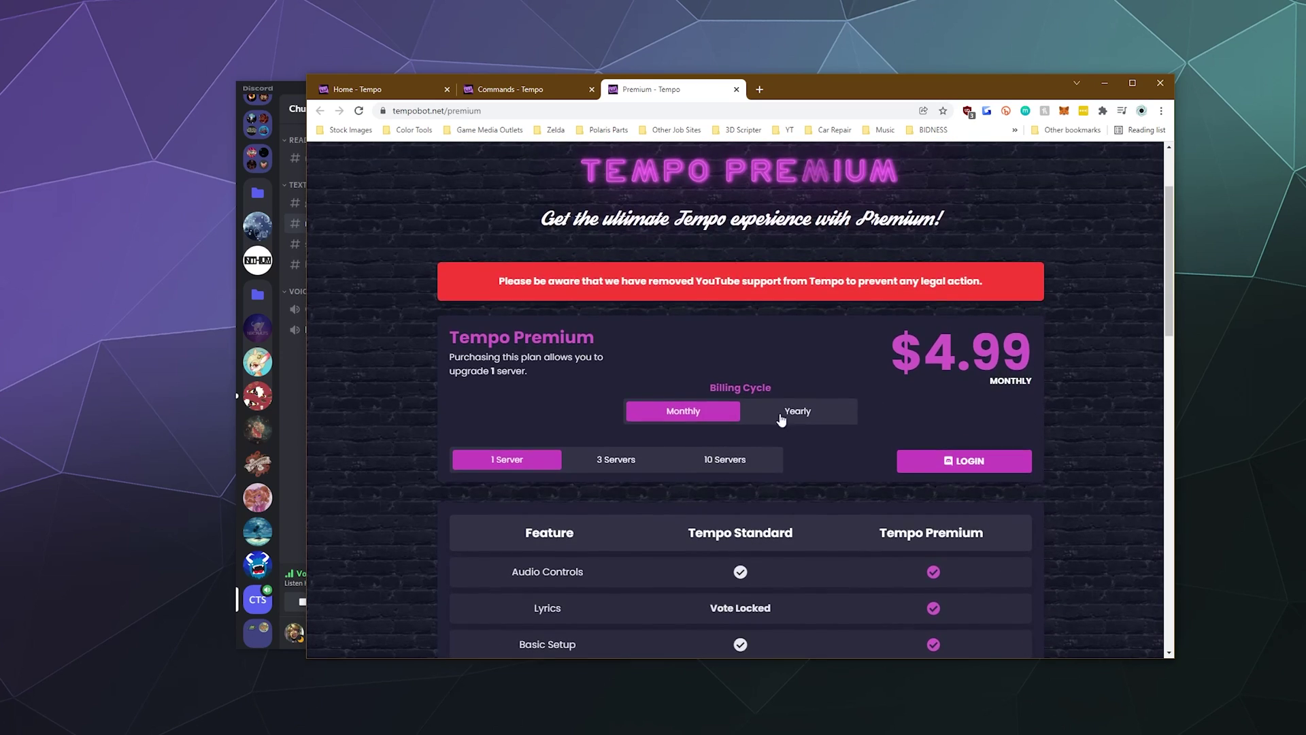
Compare yearly versus monthly billing and 3- and 10-server prices ($15.99), then return to one server.
left_click(812, 410)
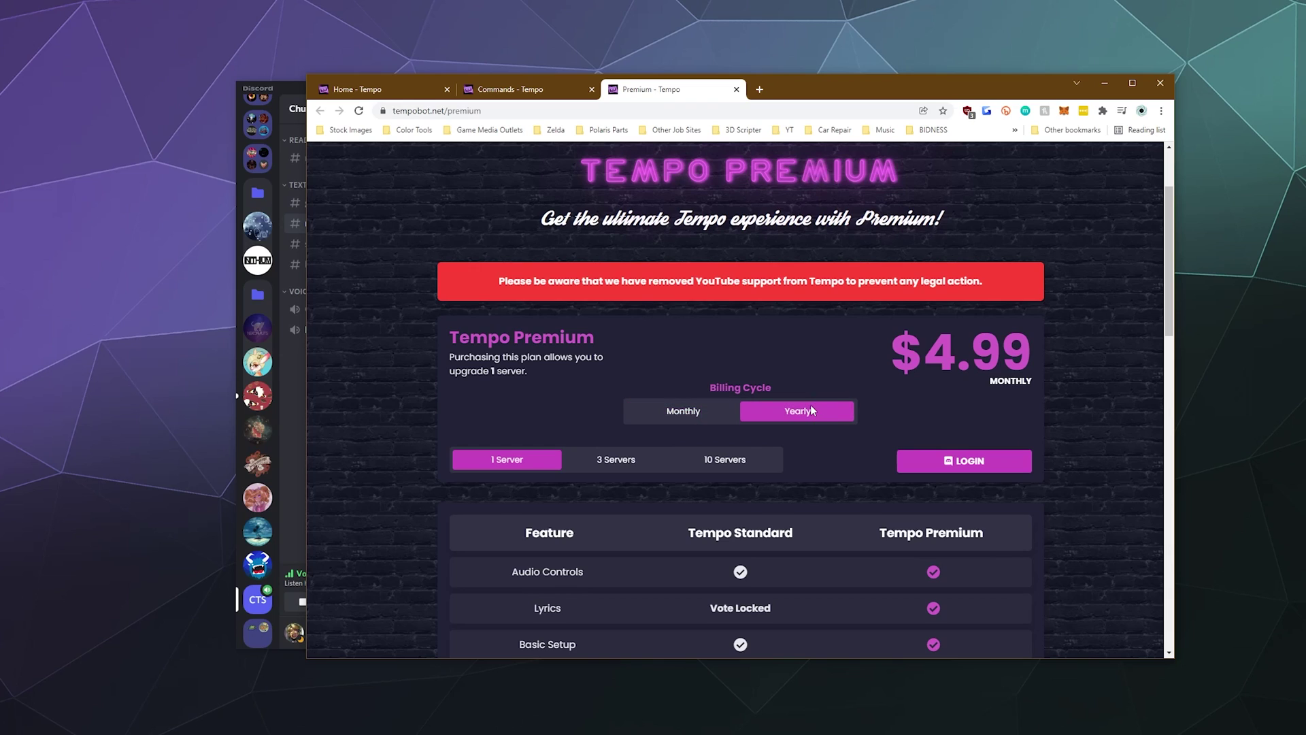
left_click(667, 412)
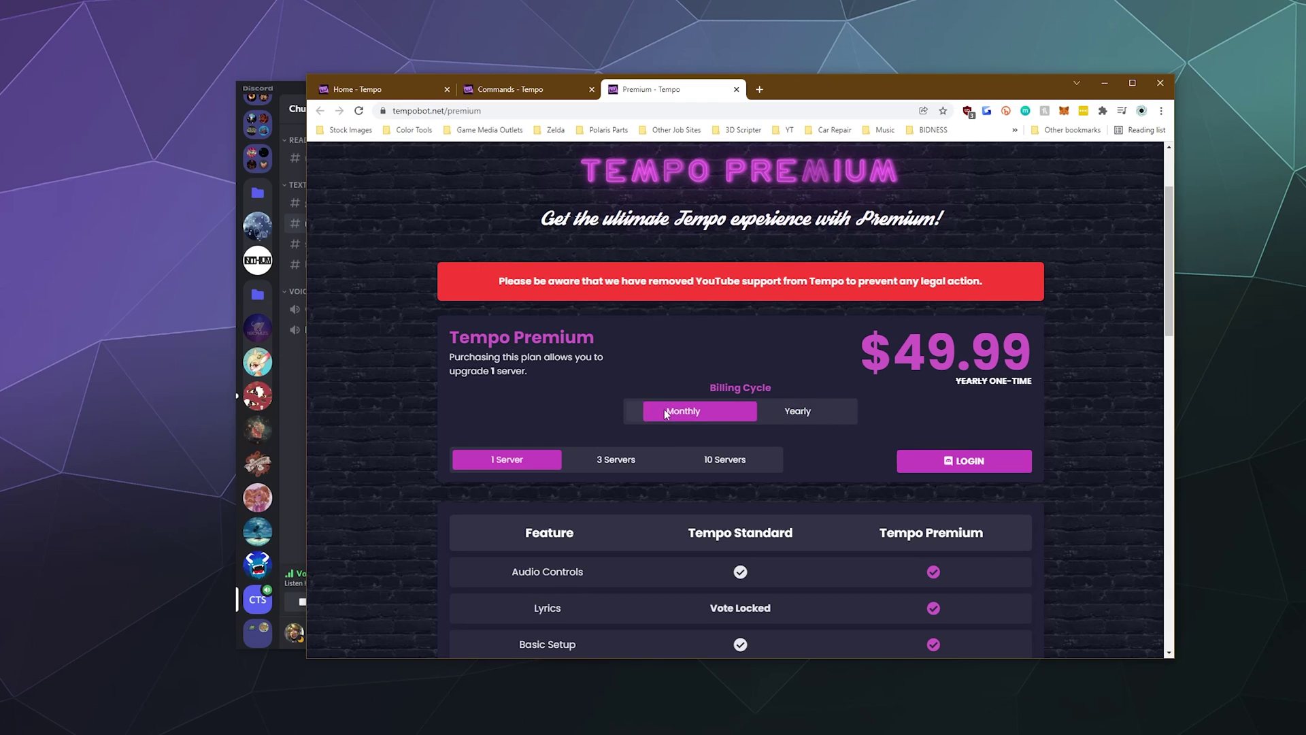
left_click(622, 460)
left_click(726, 459)
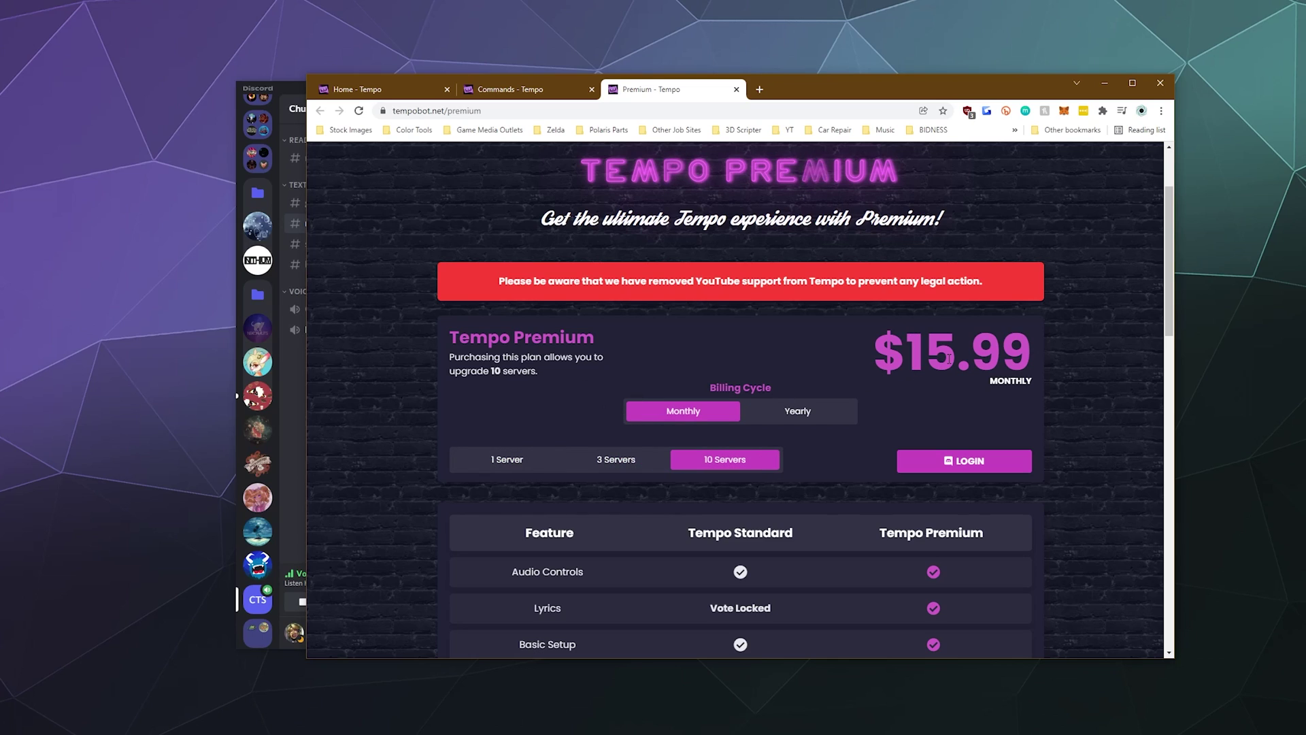
left_click_drag(934, 357, 1059, 350)
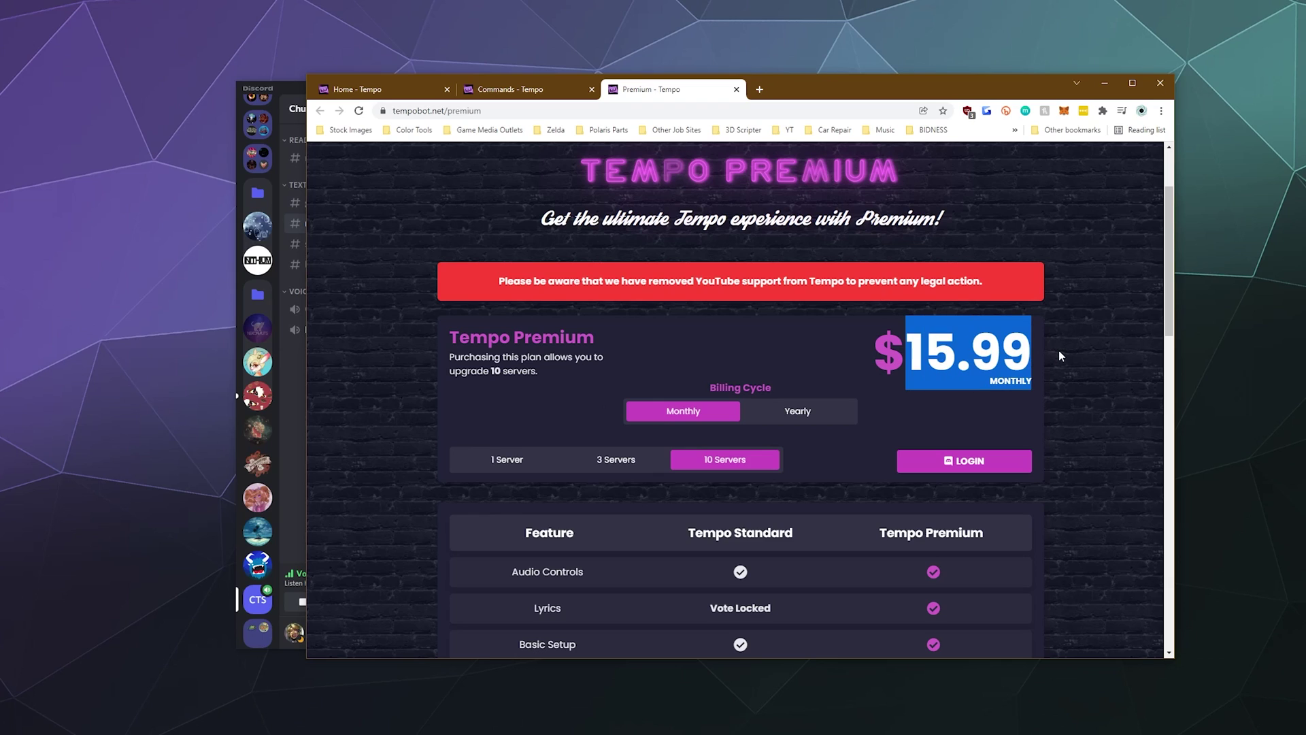
left_click(948, 389)
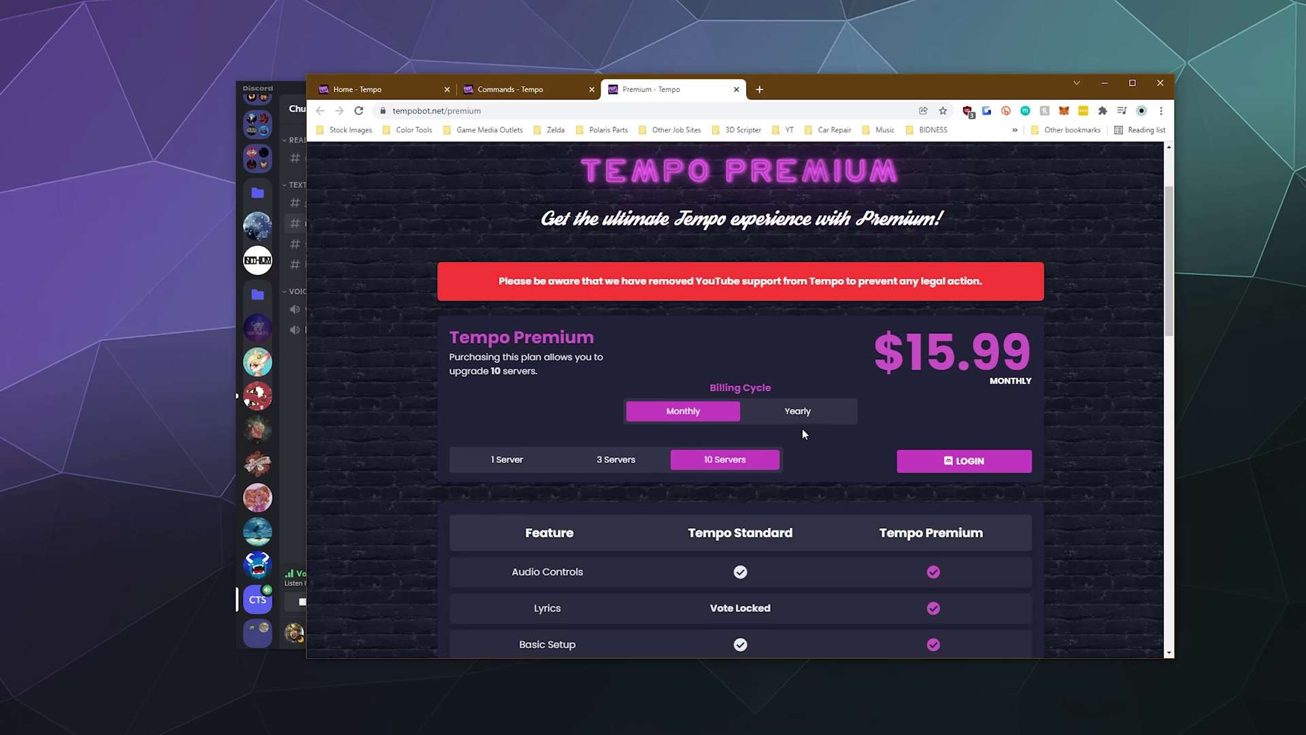
left_click(555, 461)
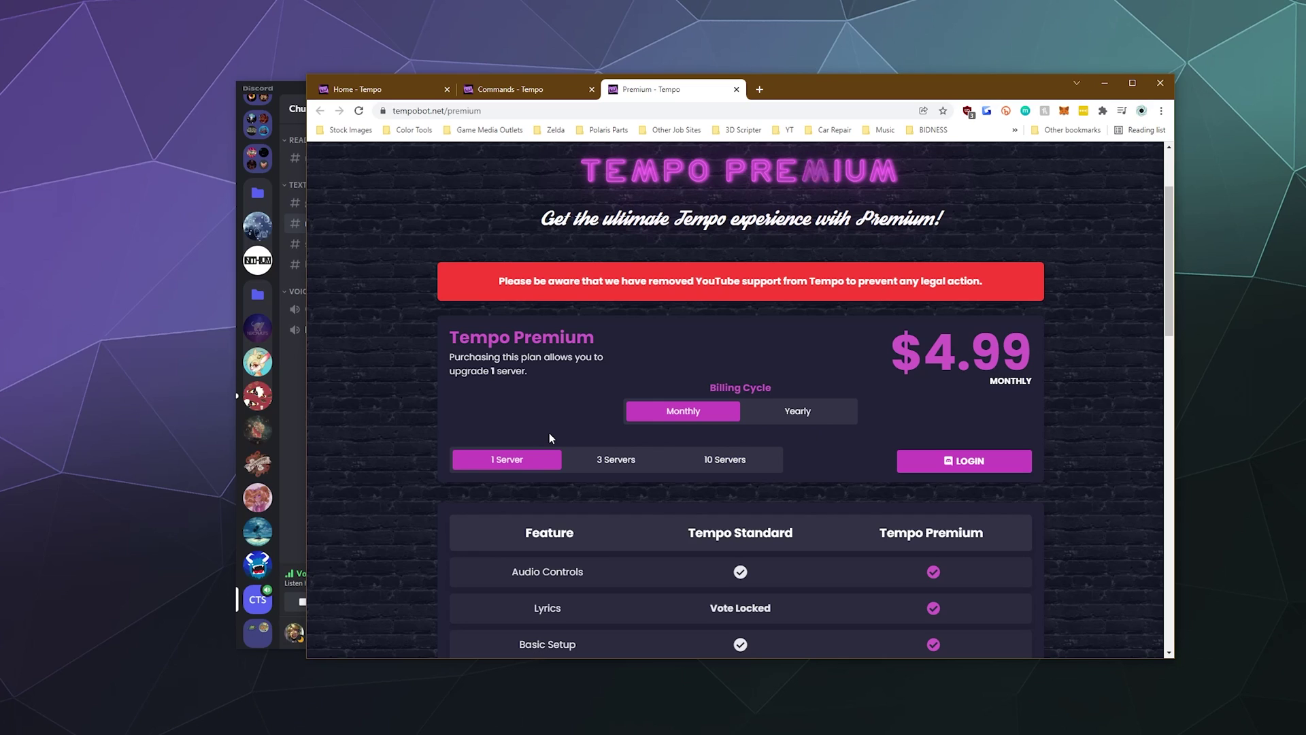
Scroll through the Tempo Standard versus Tempo Premium feature comparison table.
scroll(550, 437, "down", 7)
scroll(538, 415, "up", 5)
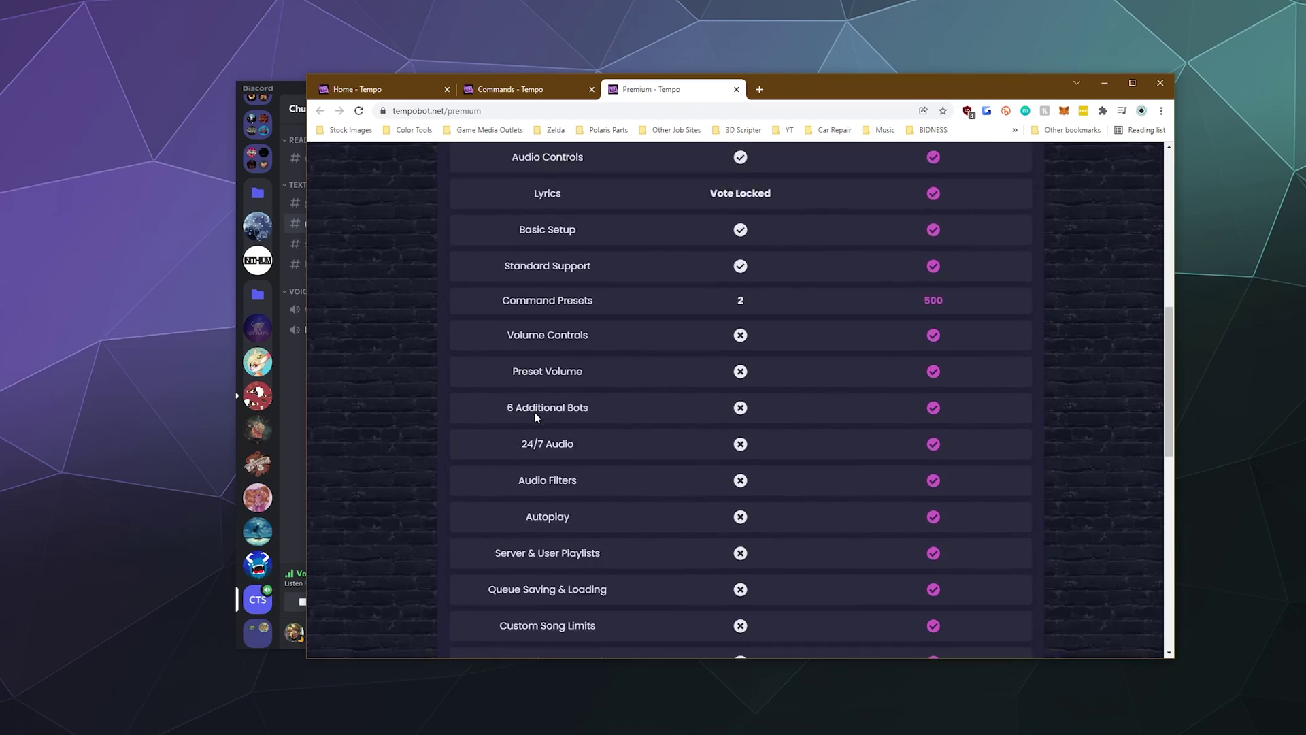
scroll(538, 411, "up", 4)
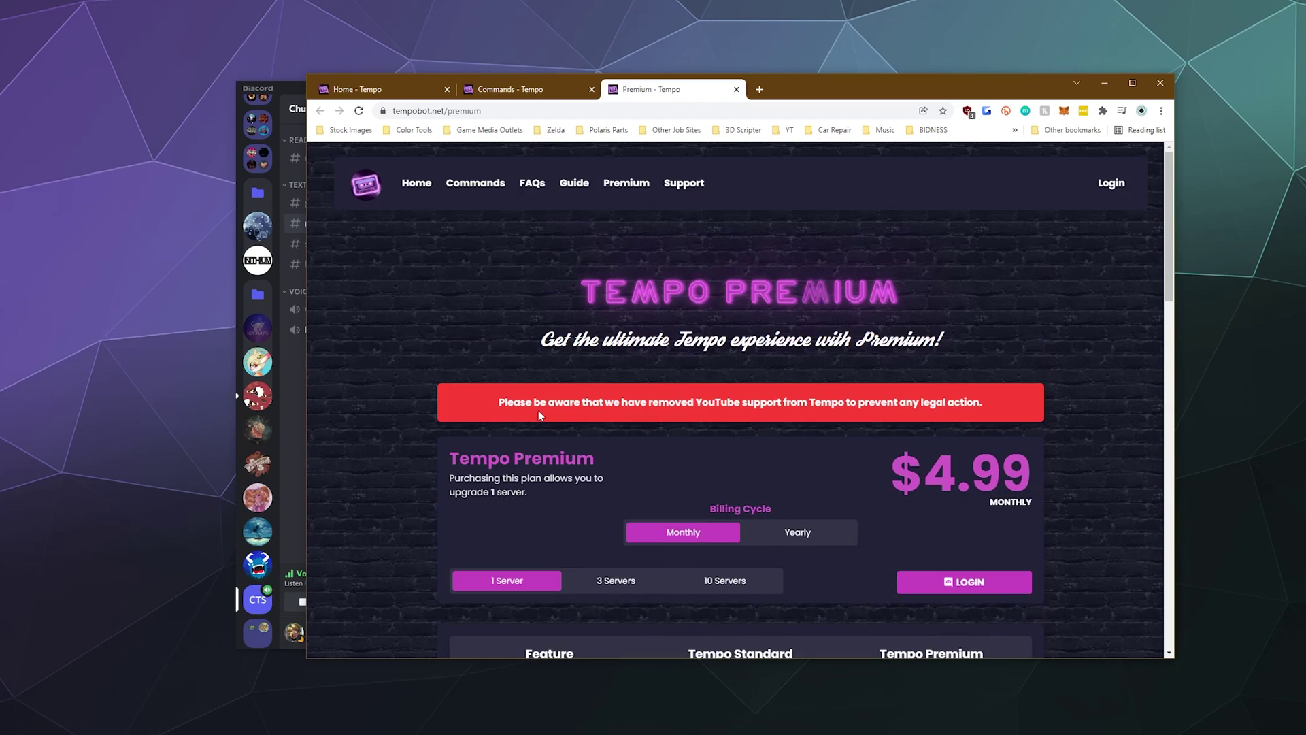
scroll(538, 410, "down", 10)
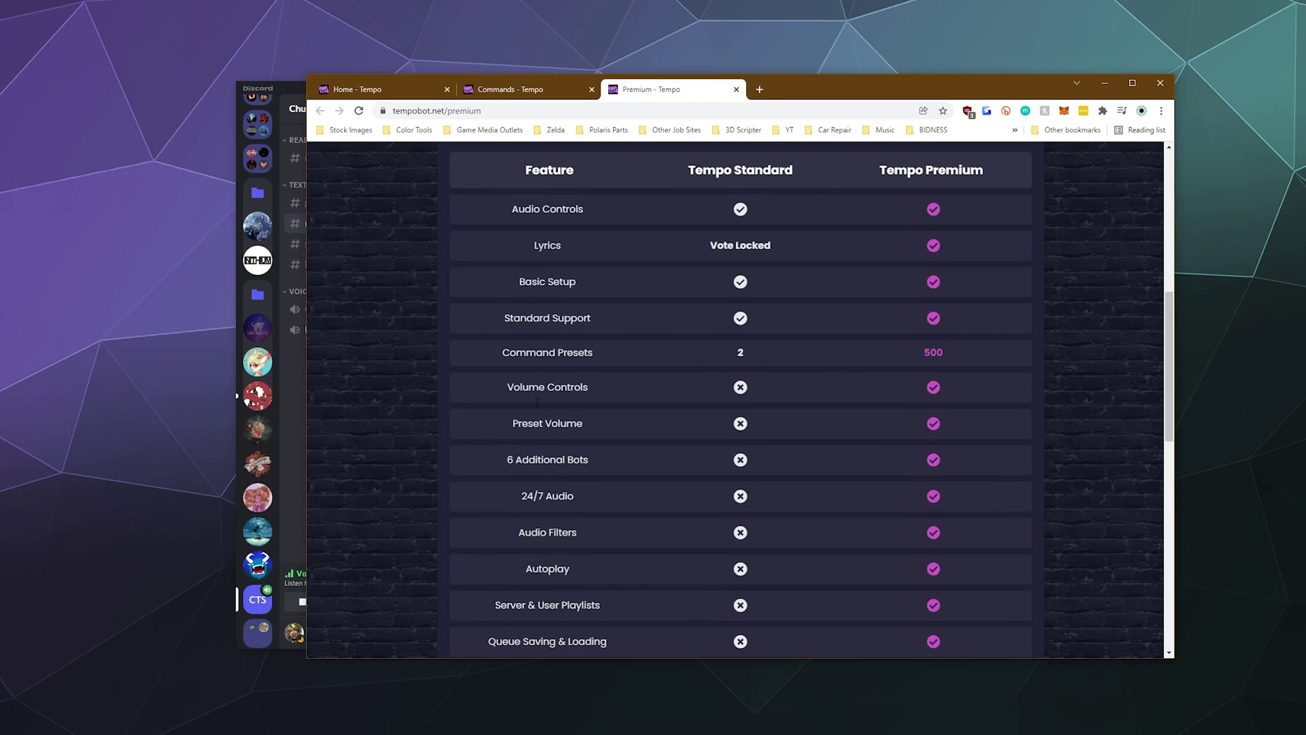
scroll(381, 366, "up", 10)
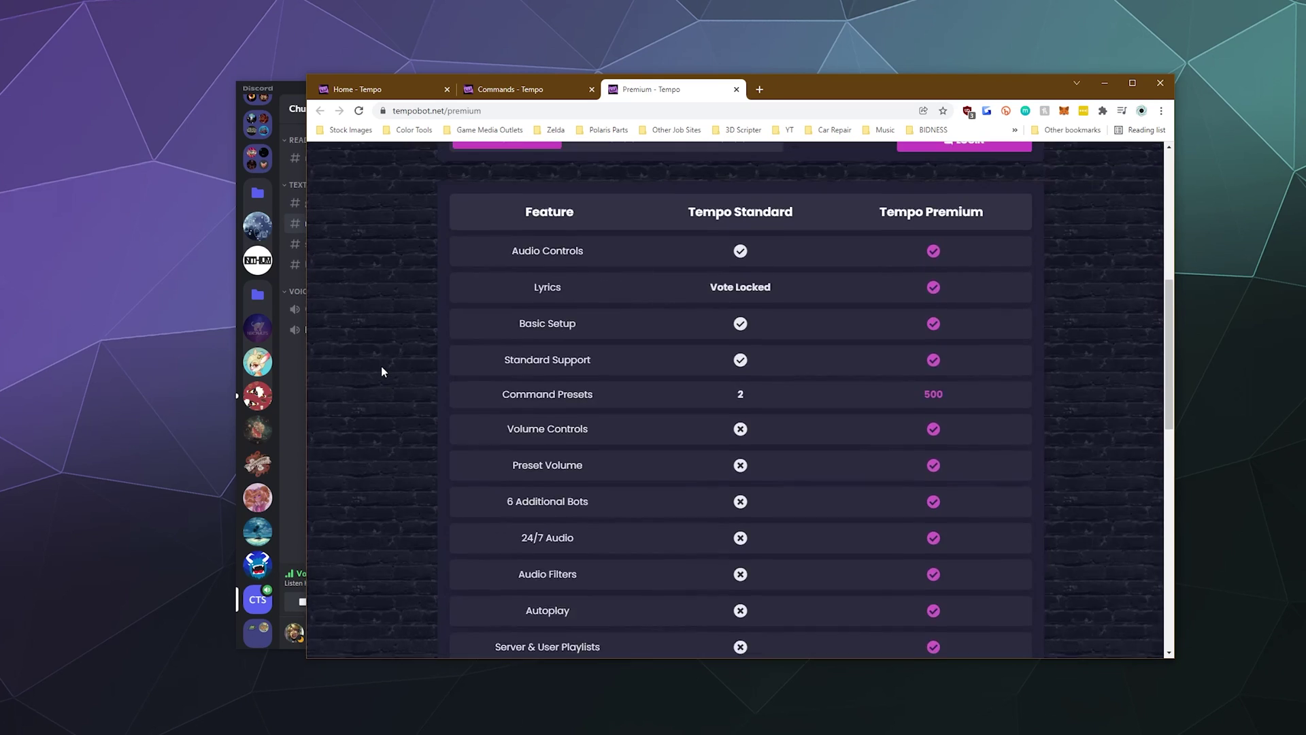
Switch to the Commands page, scroll through the list and collapse the >queue details.
left_click(509, 89)
scroll(465, 271, "down", 2)
scroll(349, 340, "down", 10)
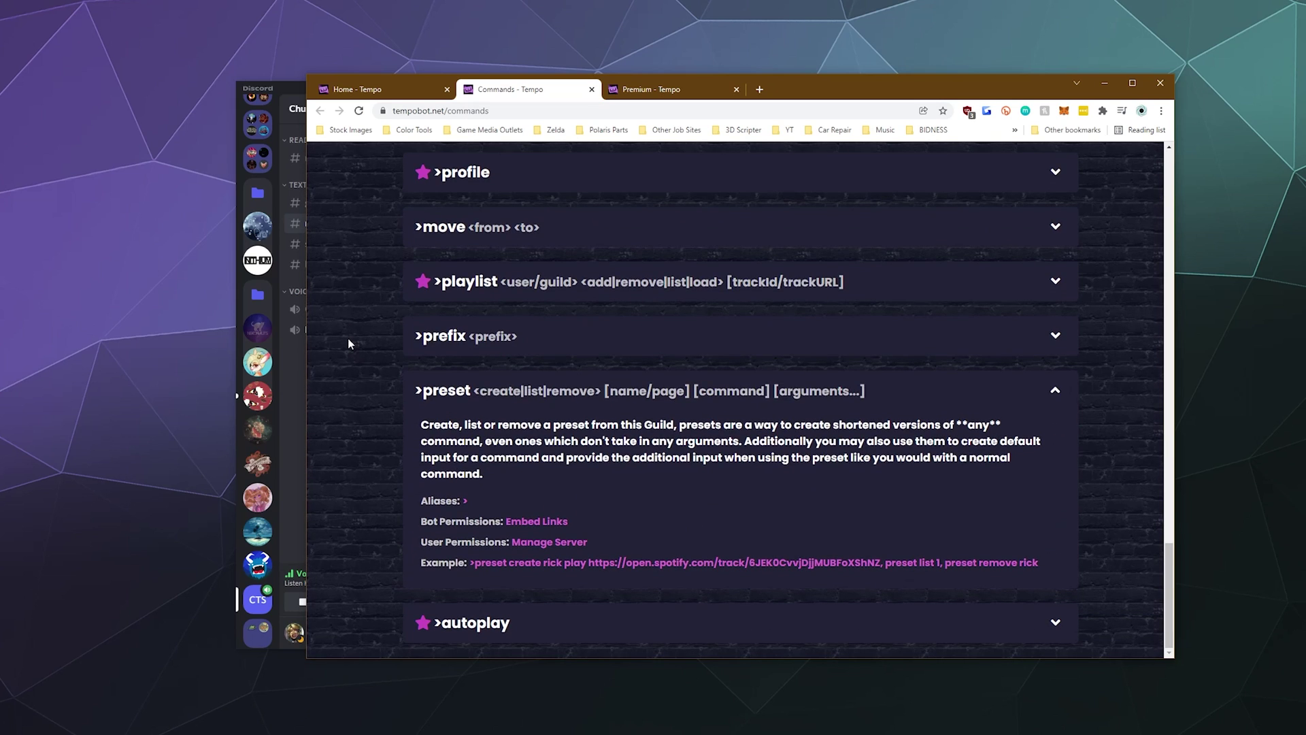
scroll(526, 332, "up", 7)
scroll(556, 365, "down", 7)
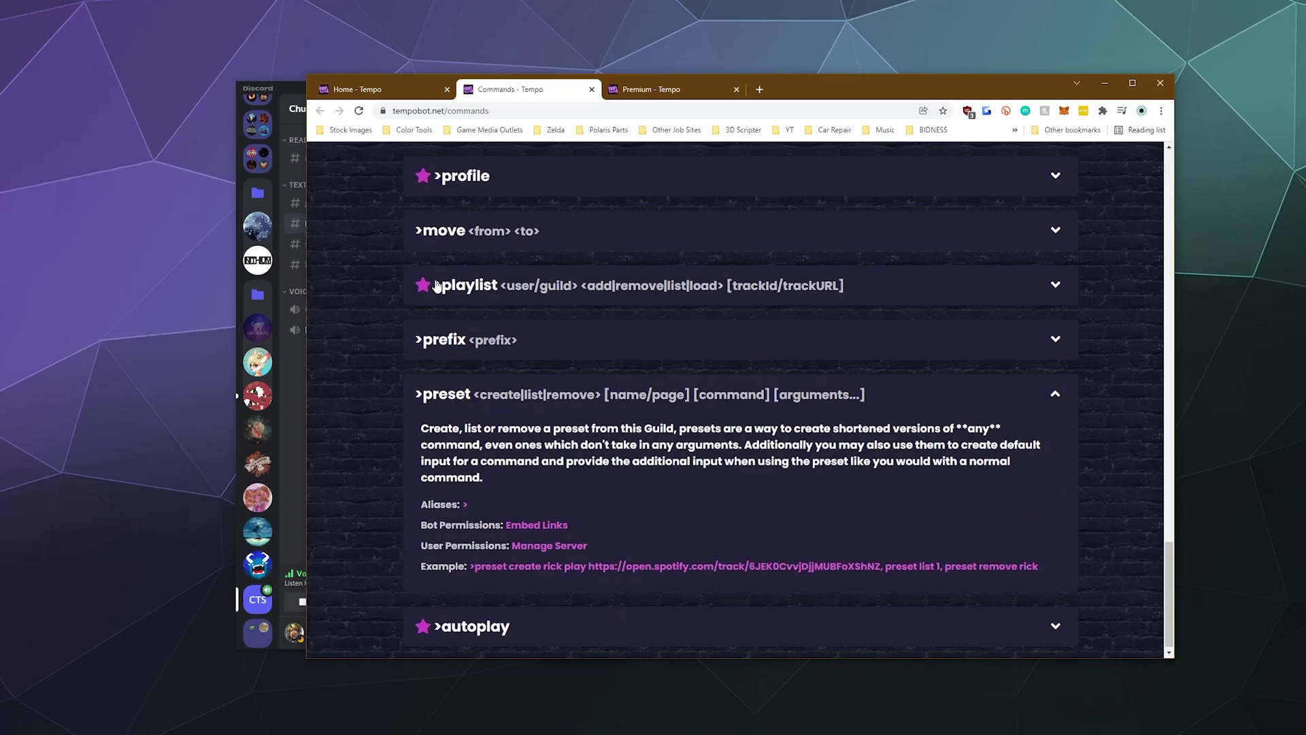
scroll(558, 406, "up", 5)
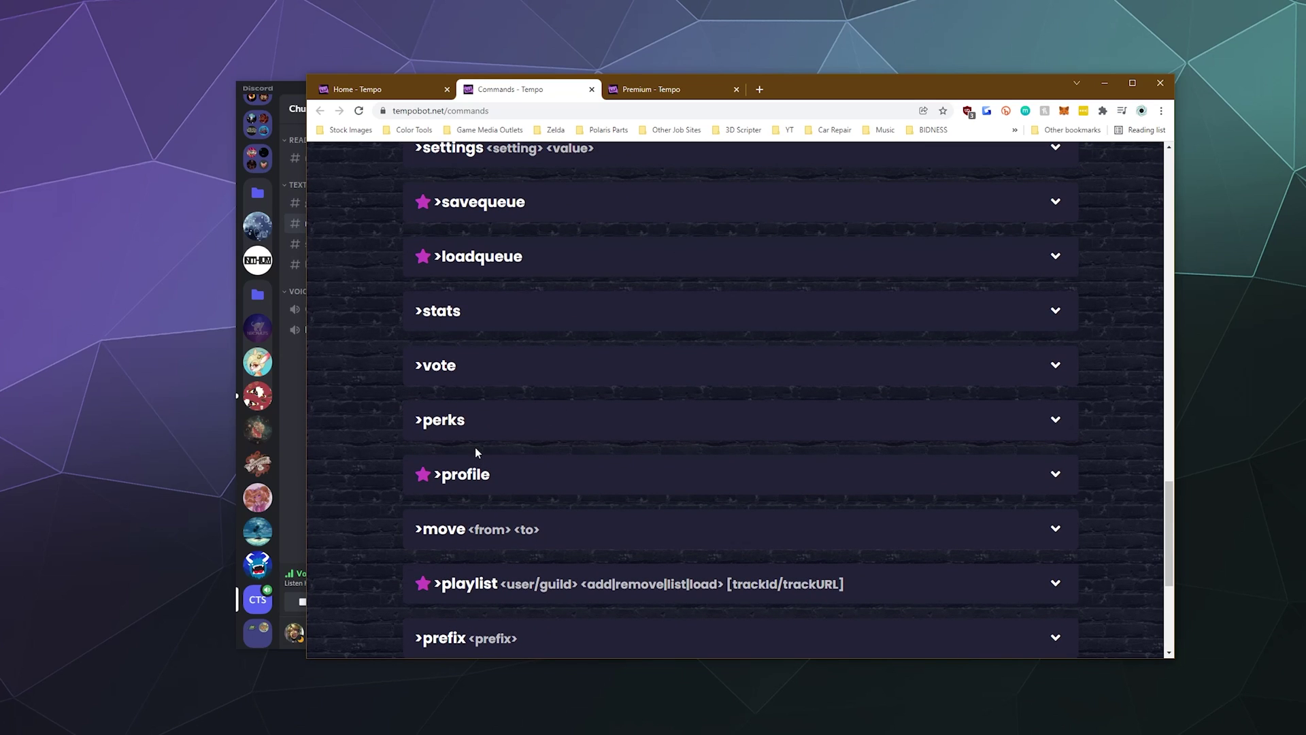
scroll(475, 452, "up", 4)
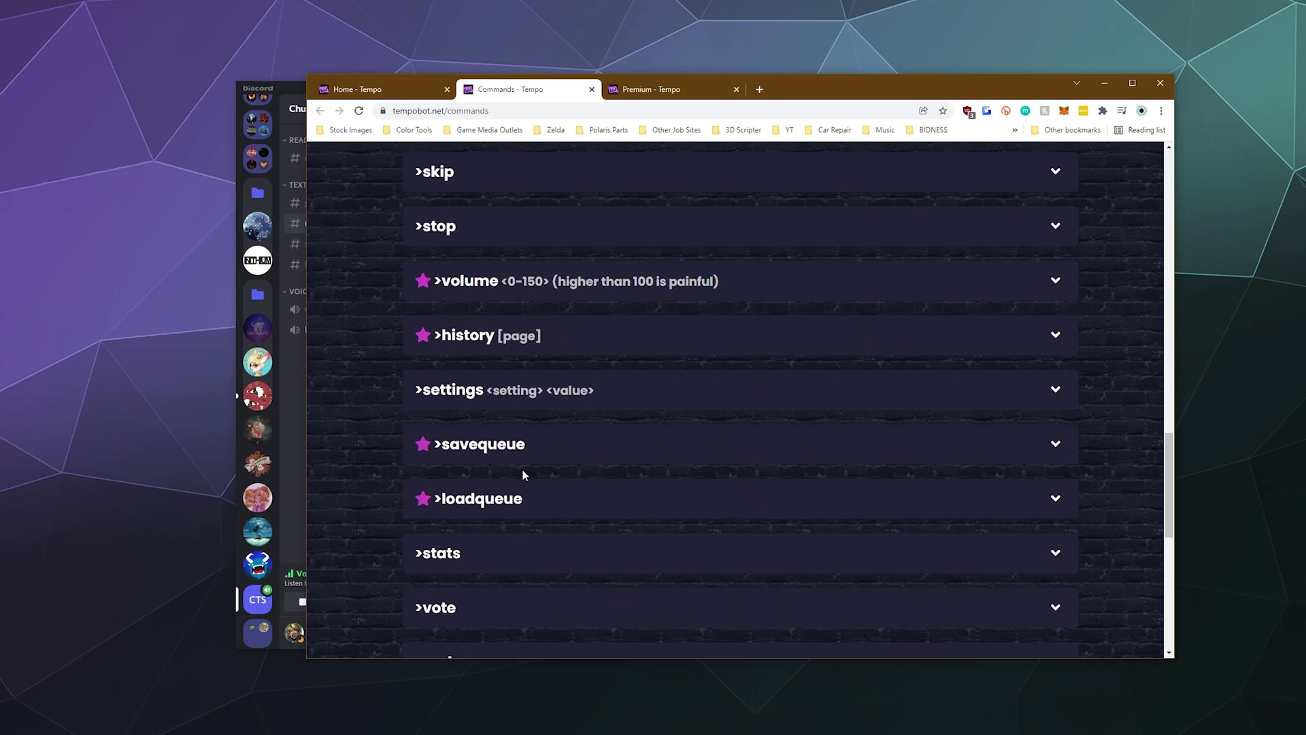
scroll(490, 473, "up", 5)
scroll(490, 476, "up", 5)
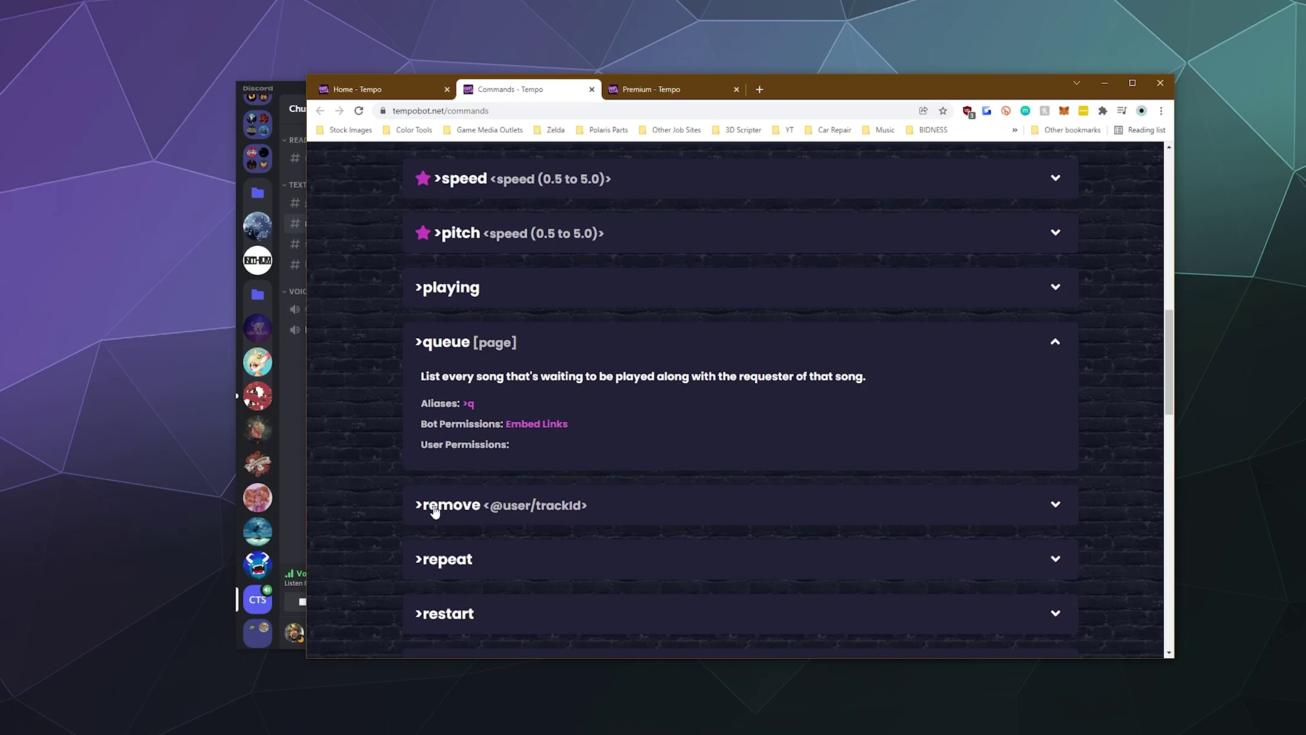
scroll(435, 511, "up", 5)
scroll(432, 508, "down", 6)
scroll(431, 508, "up", 6)
left_click(413, 590)
Expand and collapse >preset, then scroll back to the top of the Commands and Controls page.
scroll(428, 566, "down", 5)
scroll(373, 471, "up", 5)
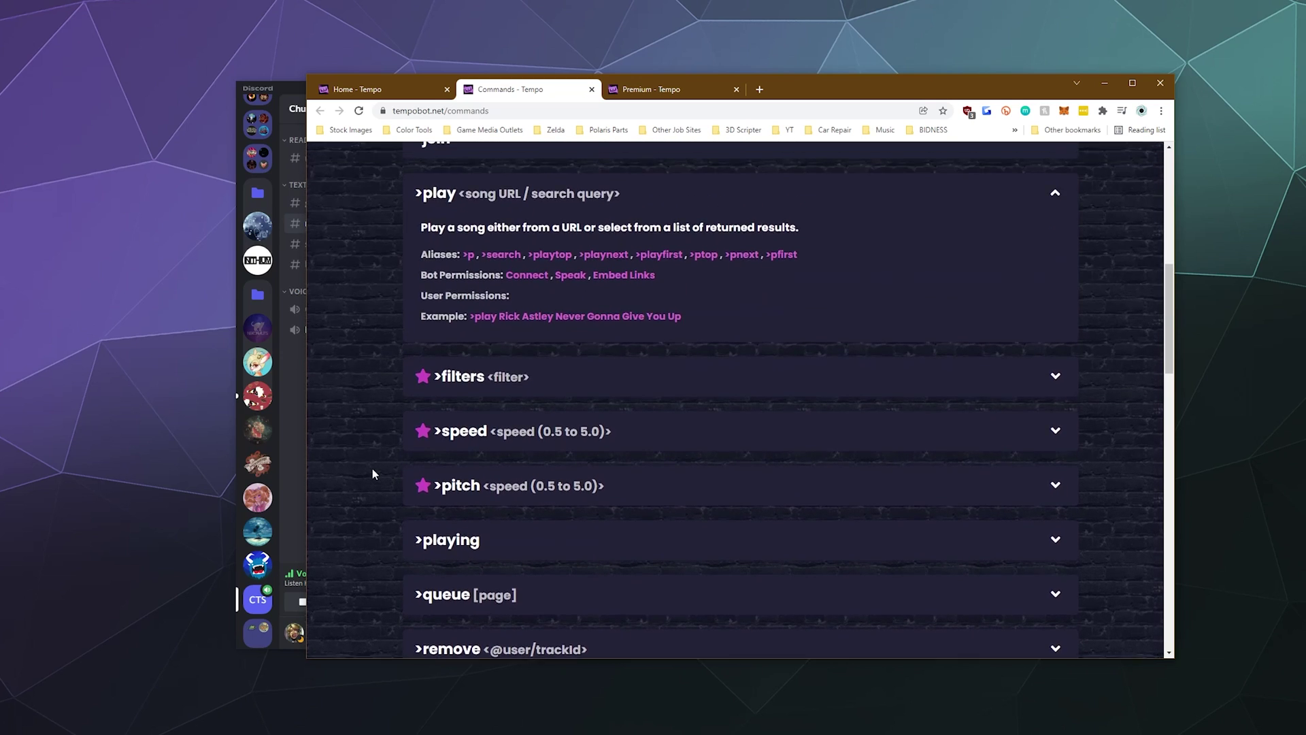
scroll(373, 475, "up", 2)
scroll(371, 478, "up", 3)
scroll(370, 476, "down", 20)
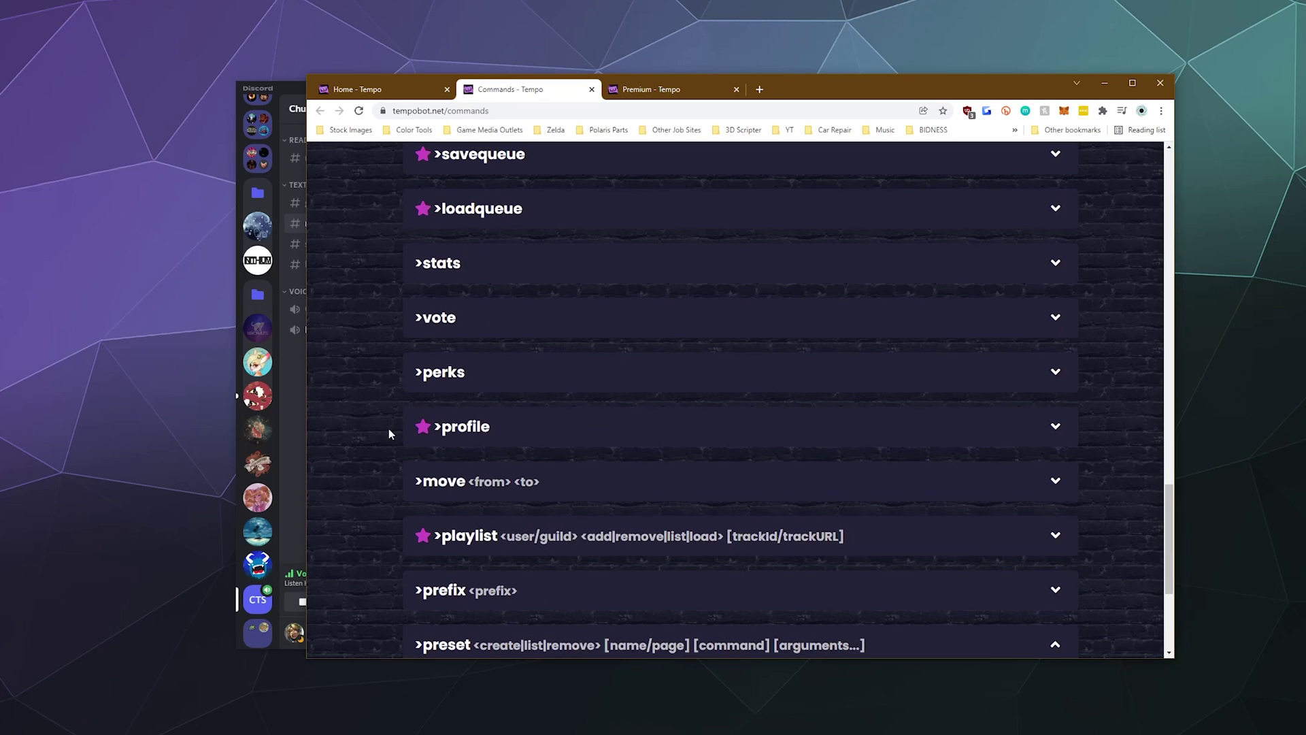
scroll(389, 434, "down", 4)
scroll(388, 428, "up", 14)
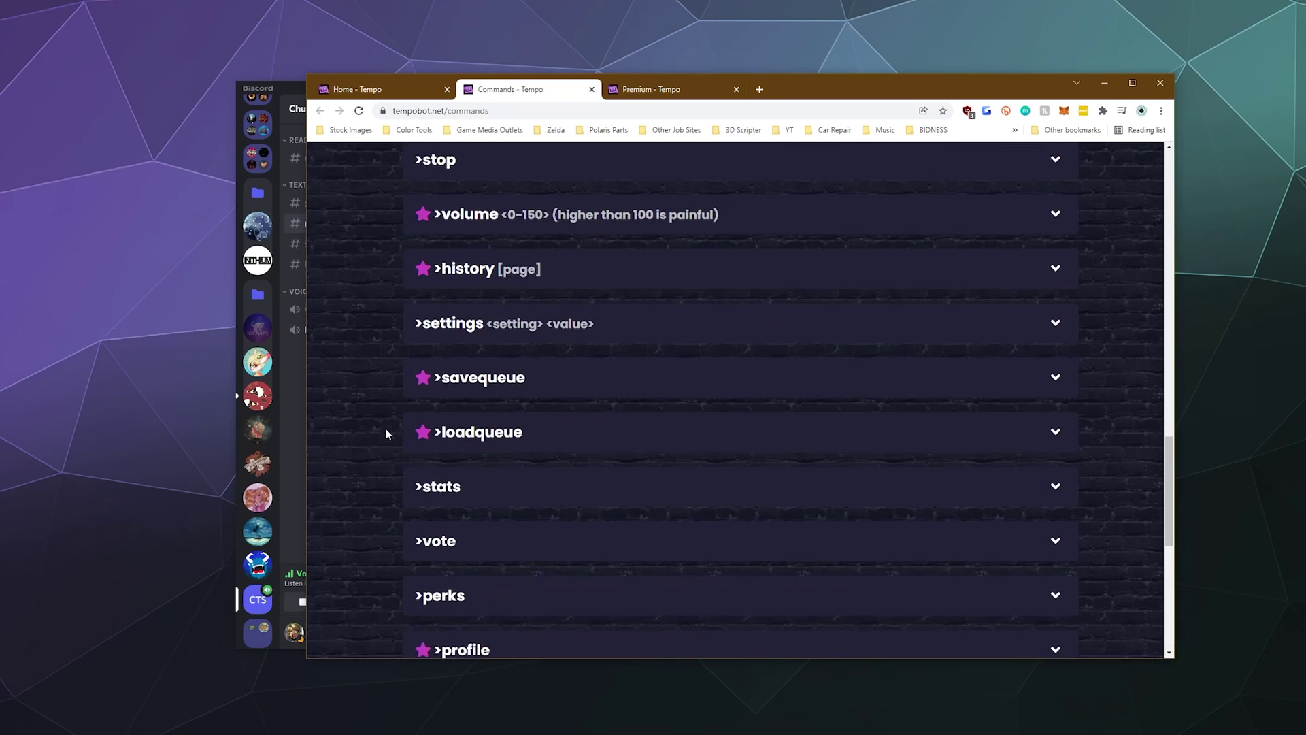
scroll(382, 430, "up", 12)
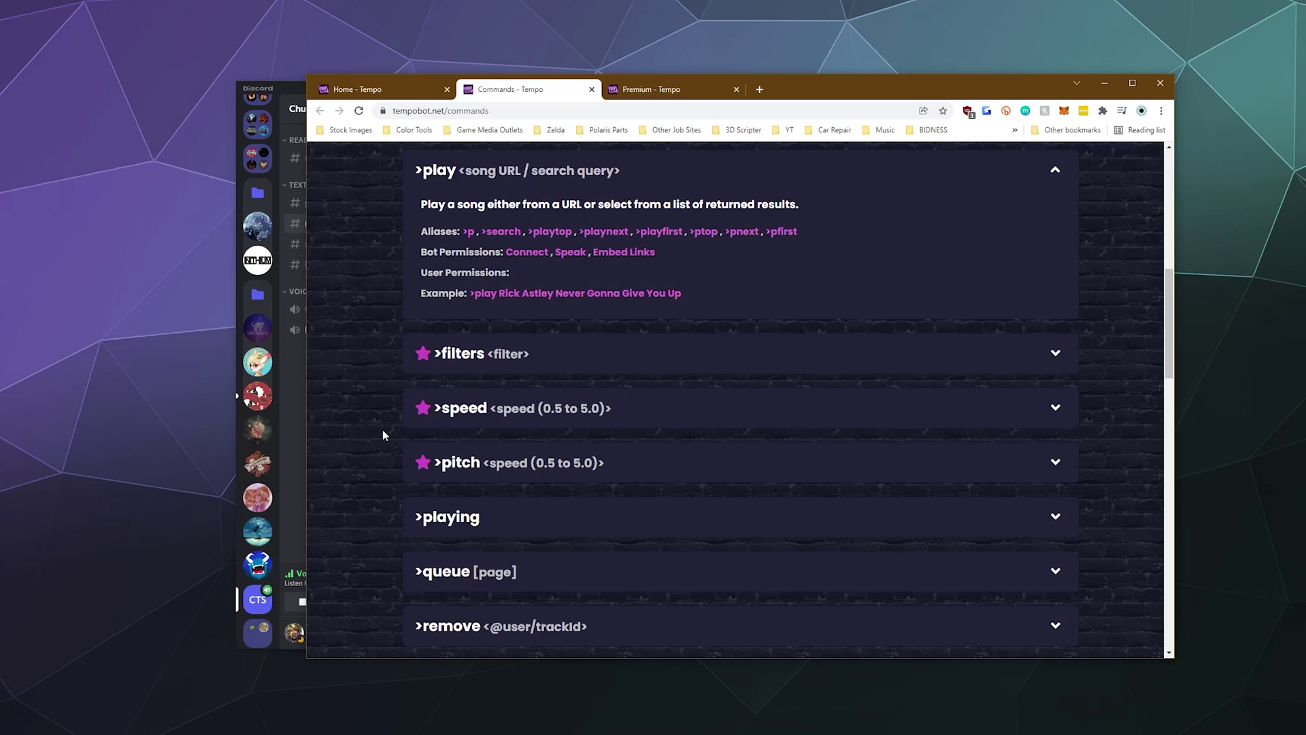
scroll(382, 434, "down", 5)
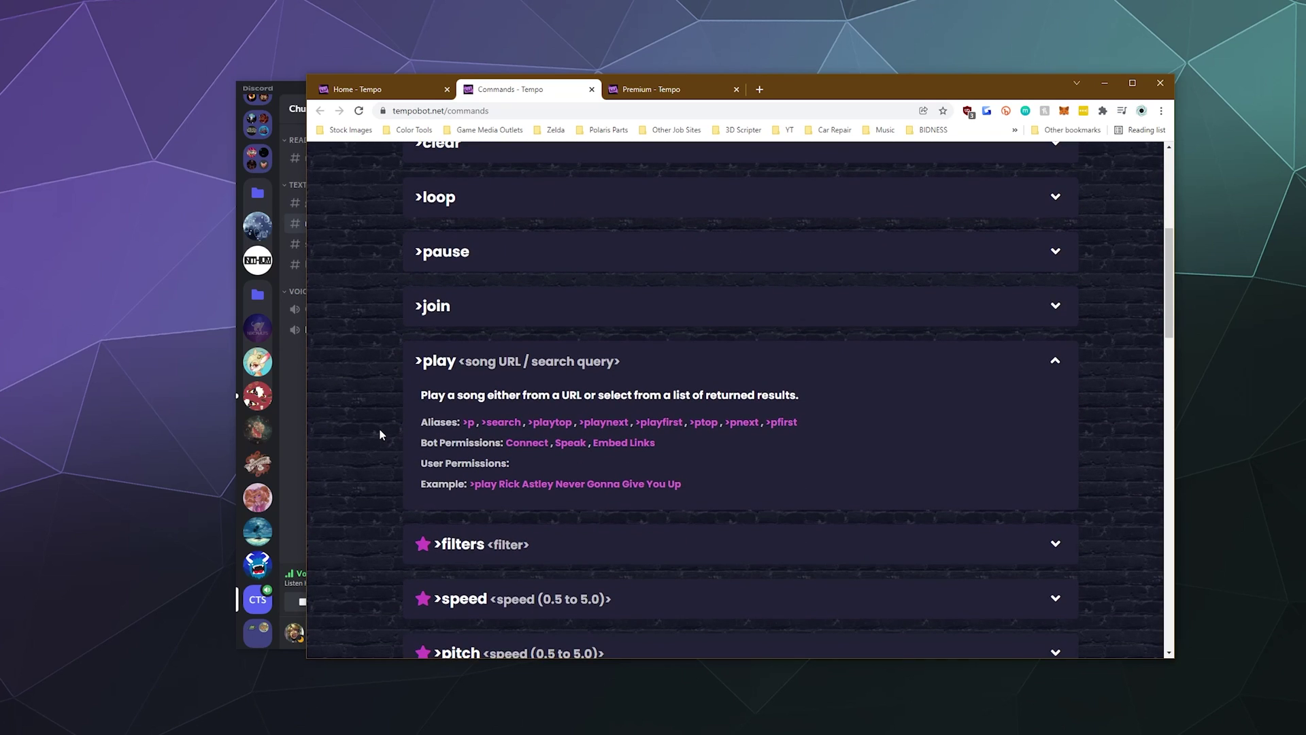
scroll(379, 434, "down", 5)
scroll(380, 434, "up", 2)
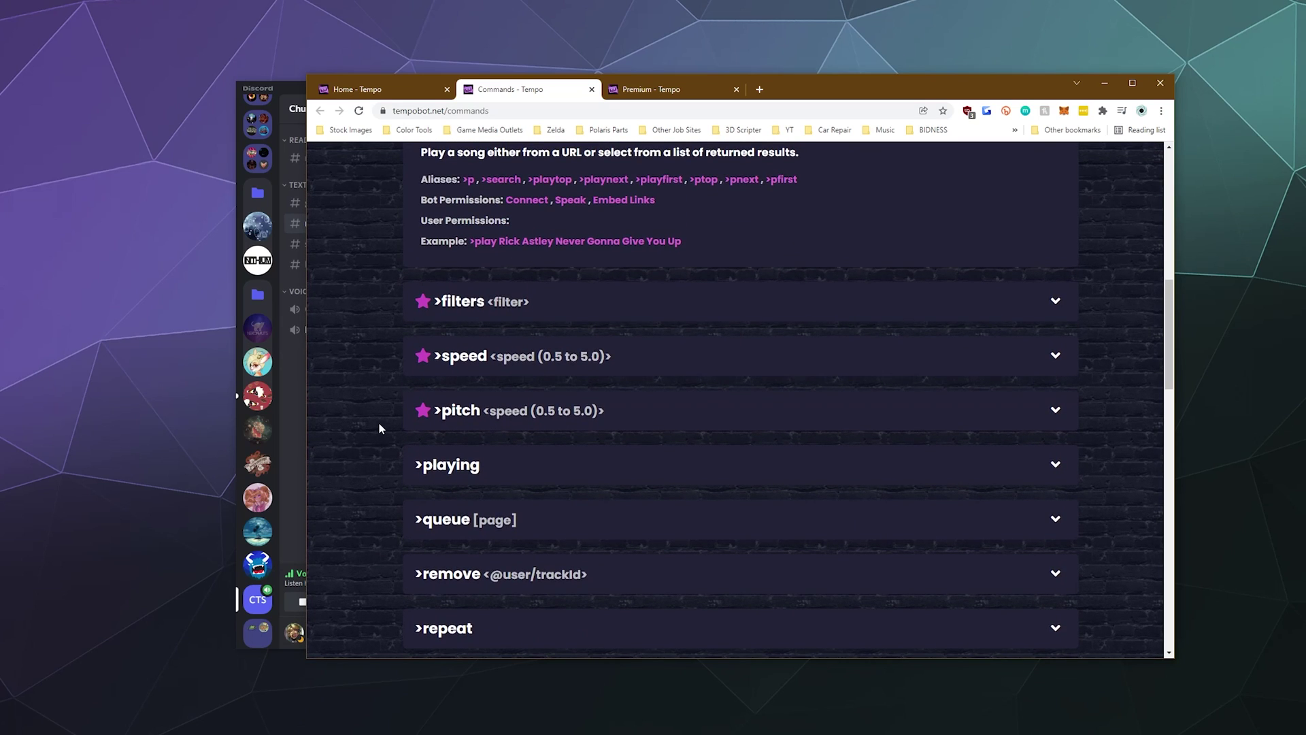
scroll(378, 422, "up", 4)
scroll(379, 422, "down", 4)
scroll(389, 285, "down", 3)
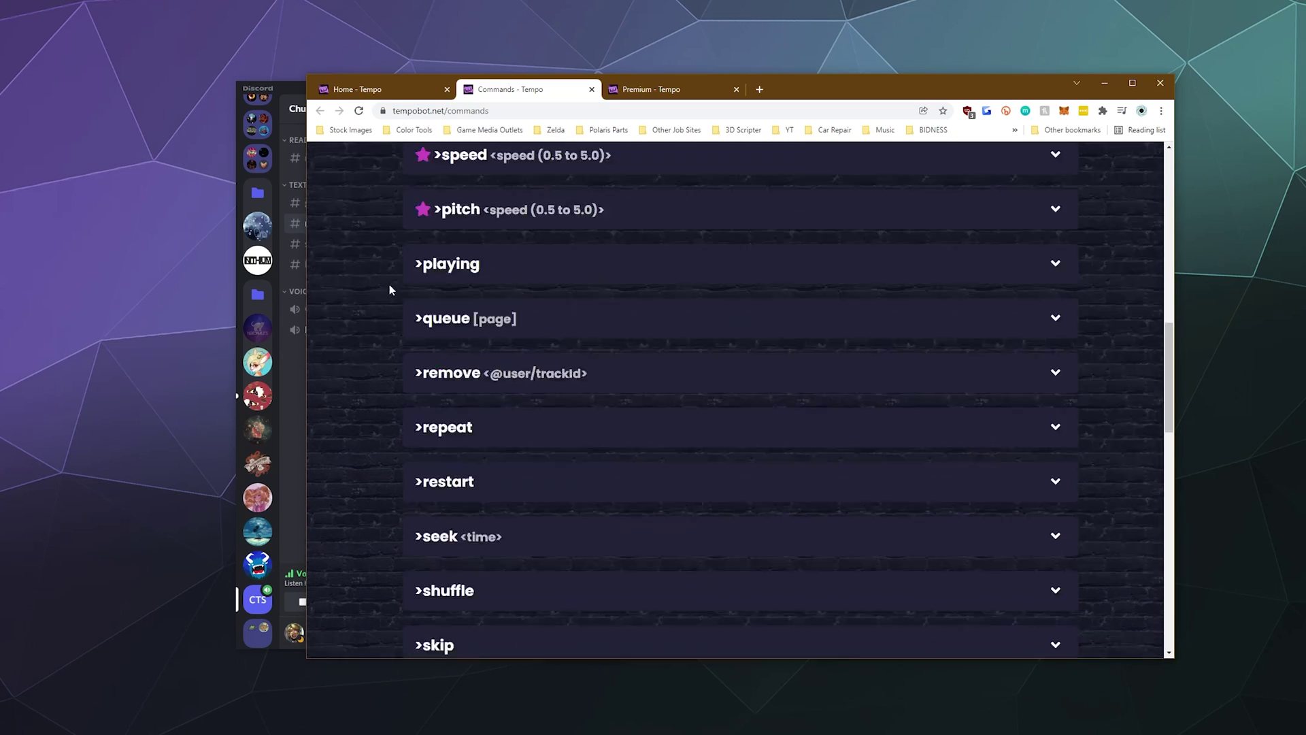
scroll(389, 279, "down", 10)
scroll(381, 273, "down", 4)
left_click(426, 402)
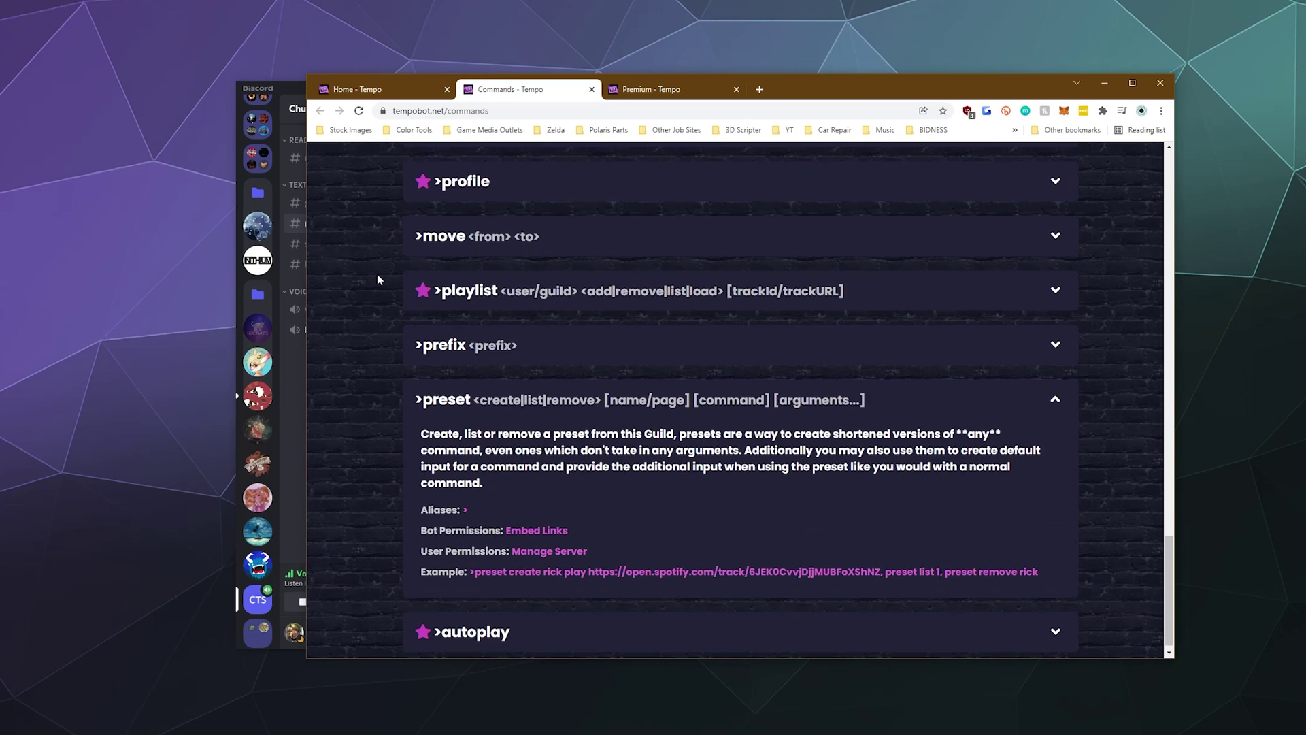
left_click(425, 402)
scroll(378, 337, "up", 5)
scroll(378, 335, "up", 15)
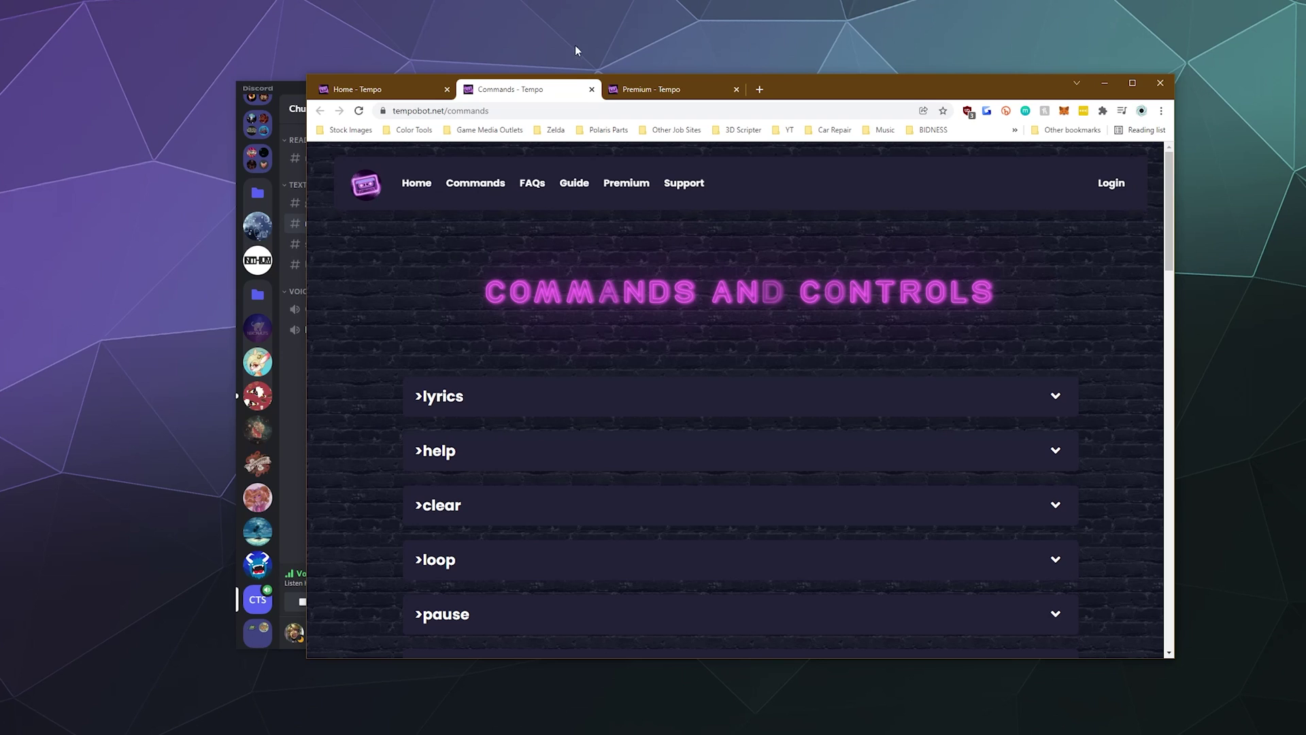
Return to the tempobot.net Home page and scroll down to the Features section and back to the top.
left_click(390, 87)
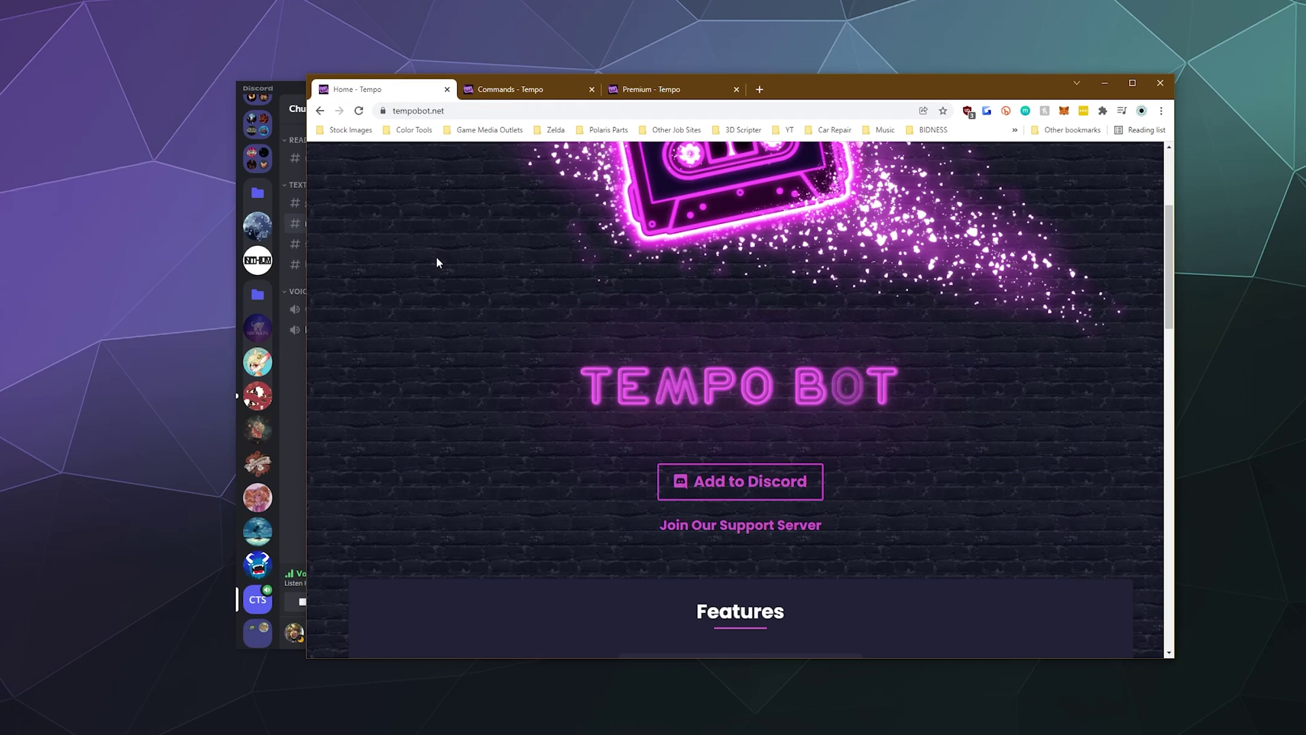
scroll(437, 263, "down", 2)
scroll(436, 263, "up", 5)
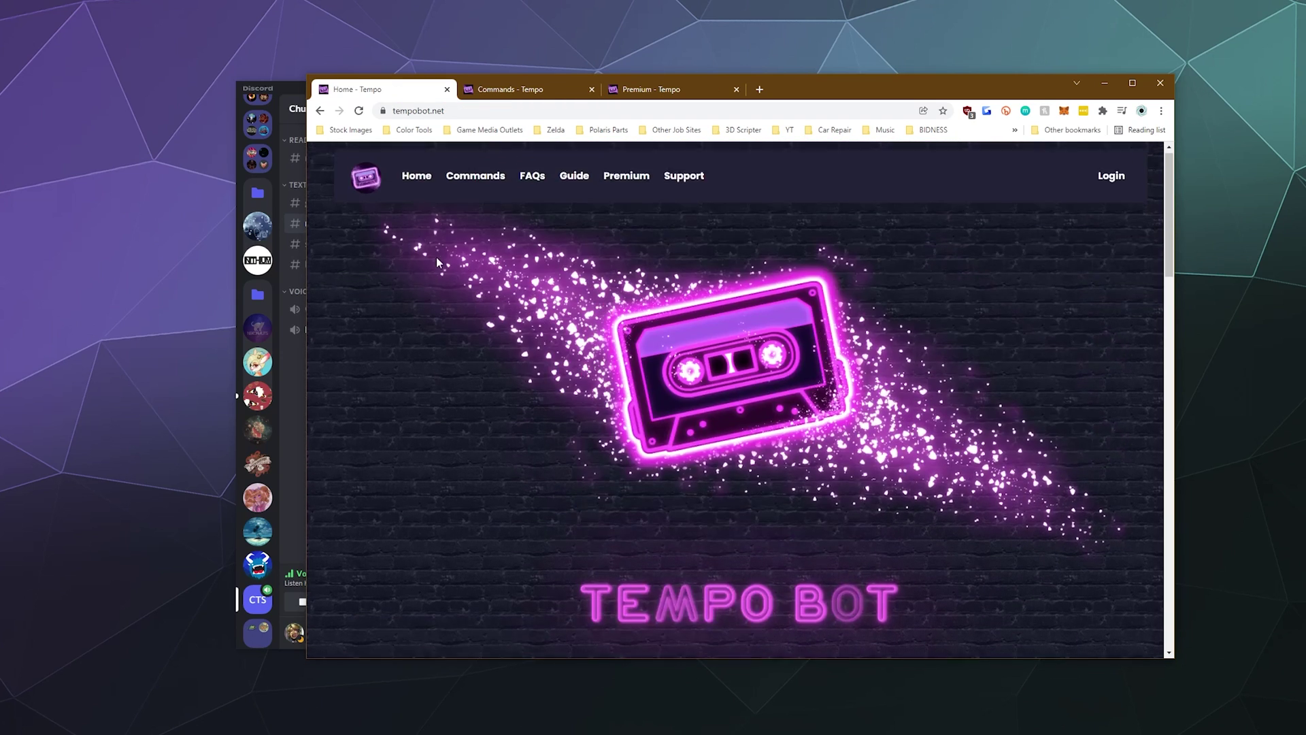
scroll(441, 304, "down", 5)
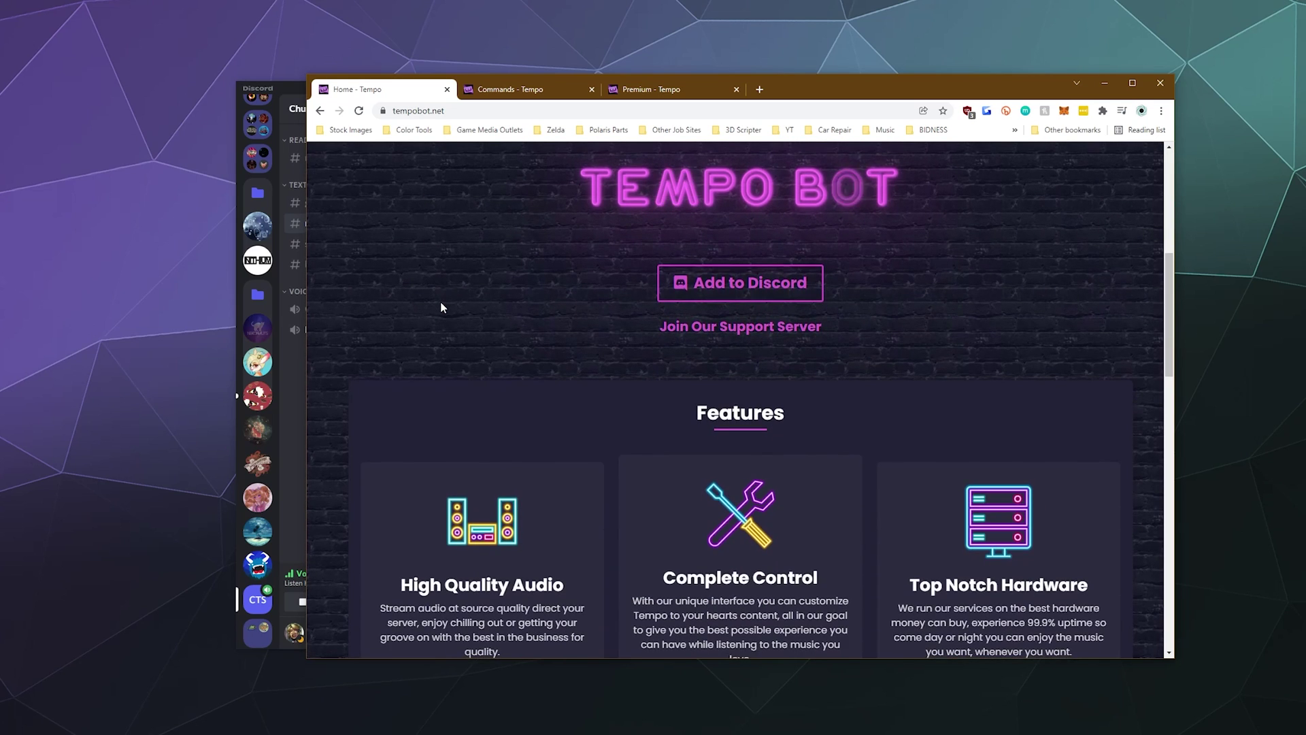
scroll(441, 307, "up", 5)
scroll(441, 307, "up", 1)
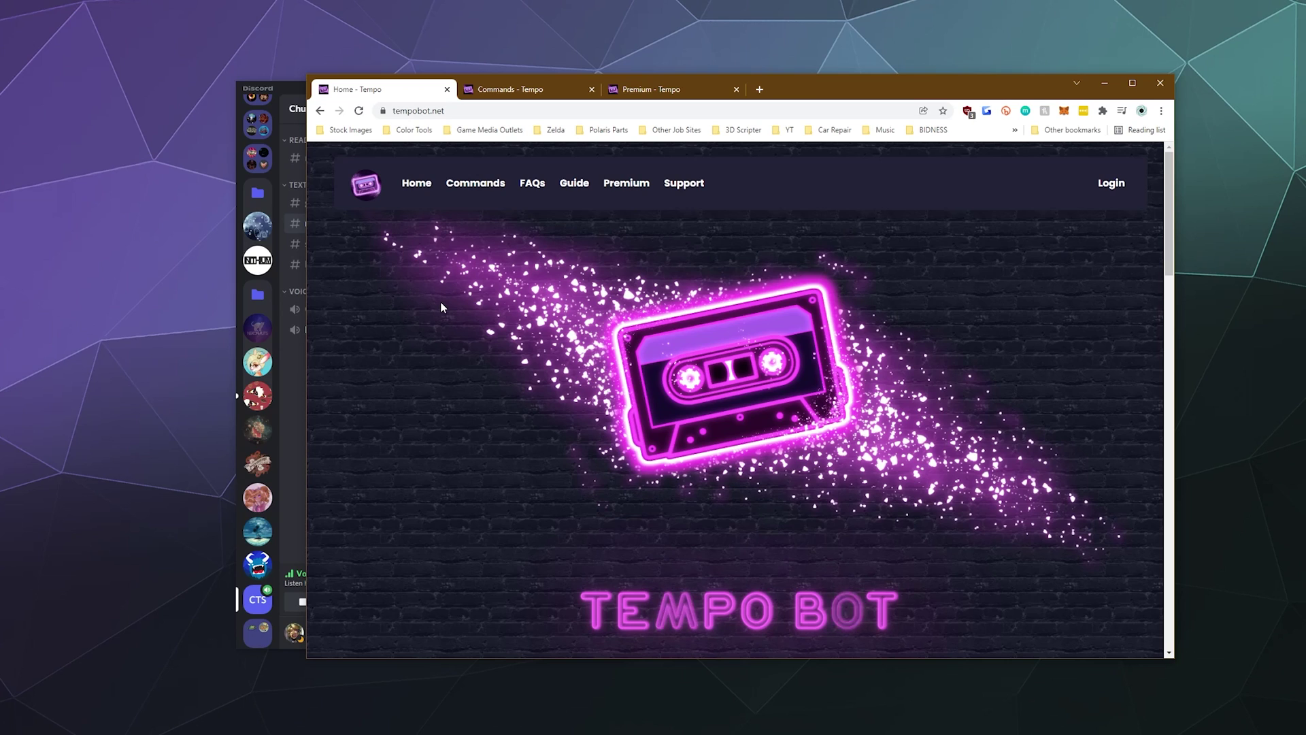
scroll(436, 346, "down", 1)
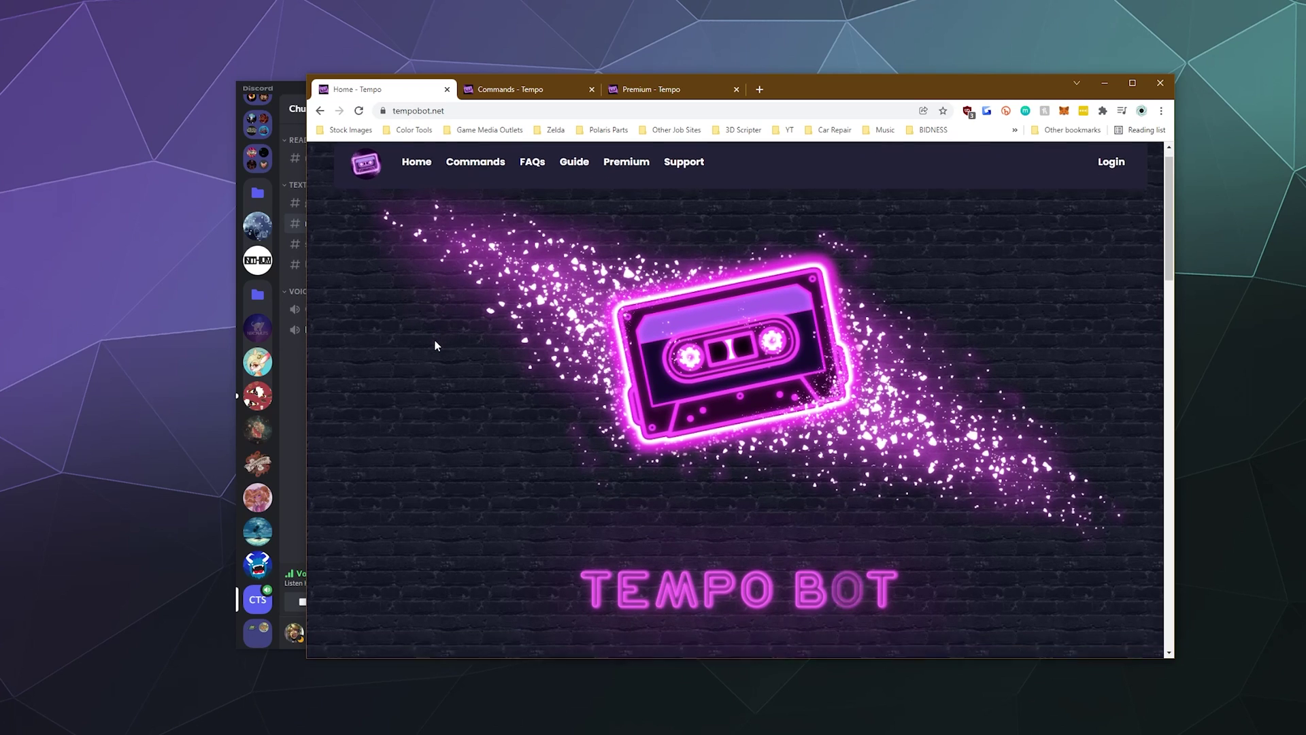
scroll(436, 345, "down", 1)
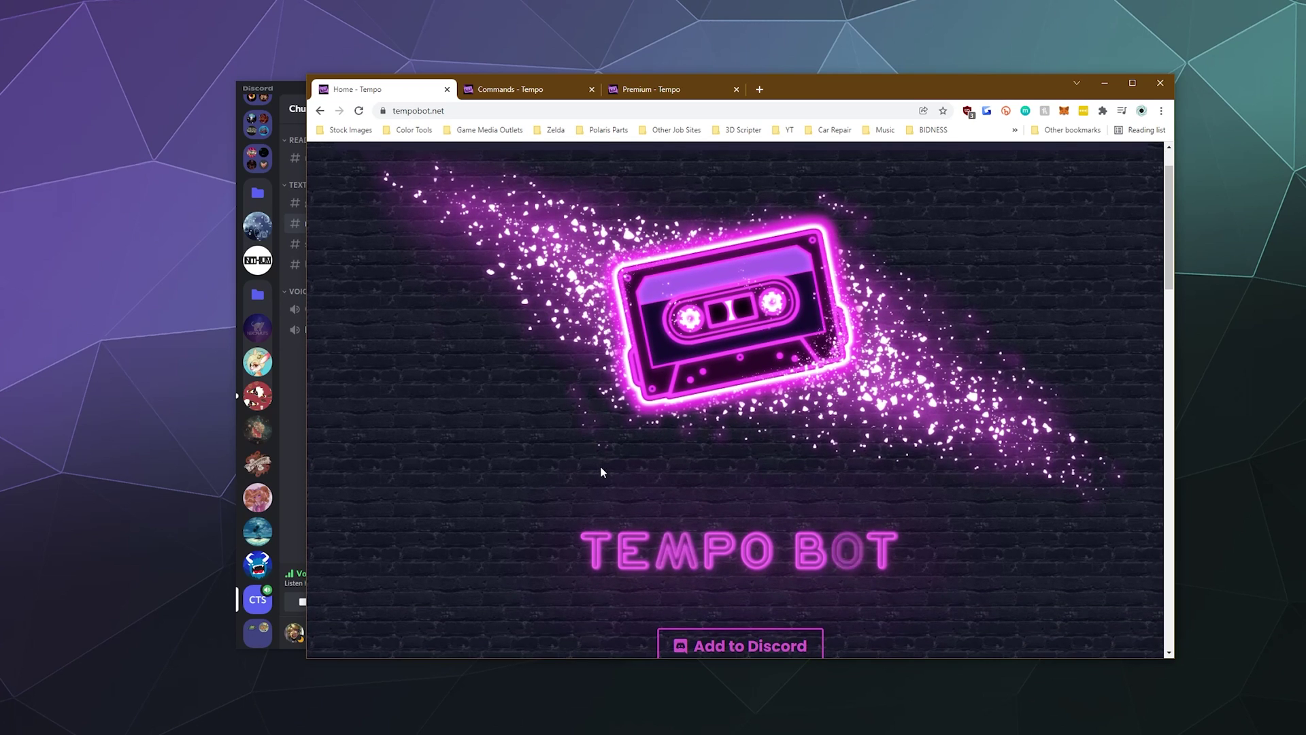
scroll(950, 551, "down", 1)
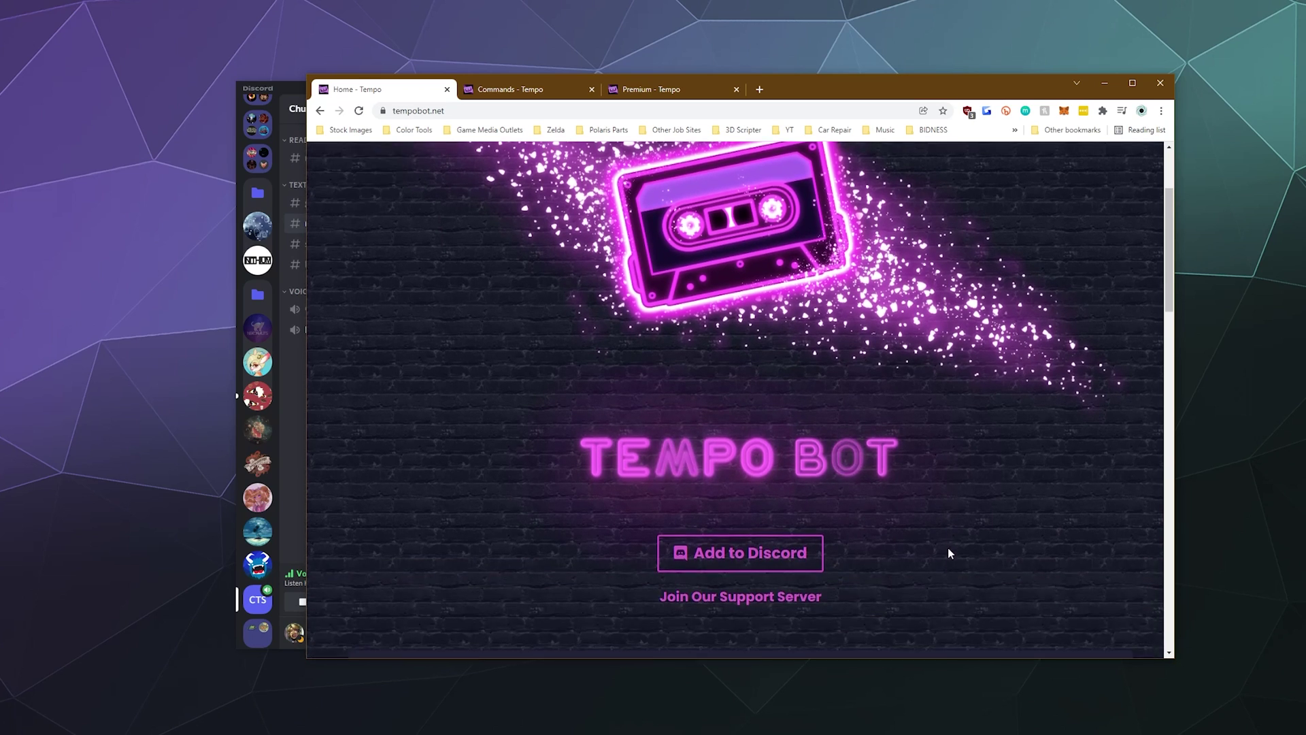
scroll(948, 548, "down", 1)
scroll(929, 520, "up", 2)
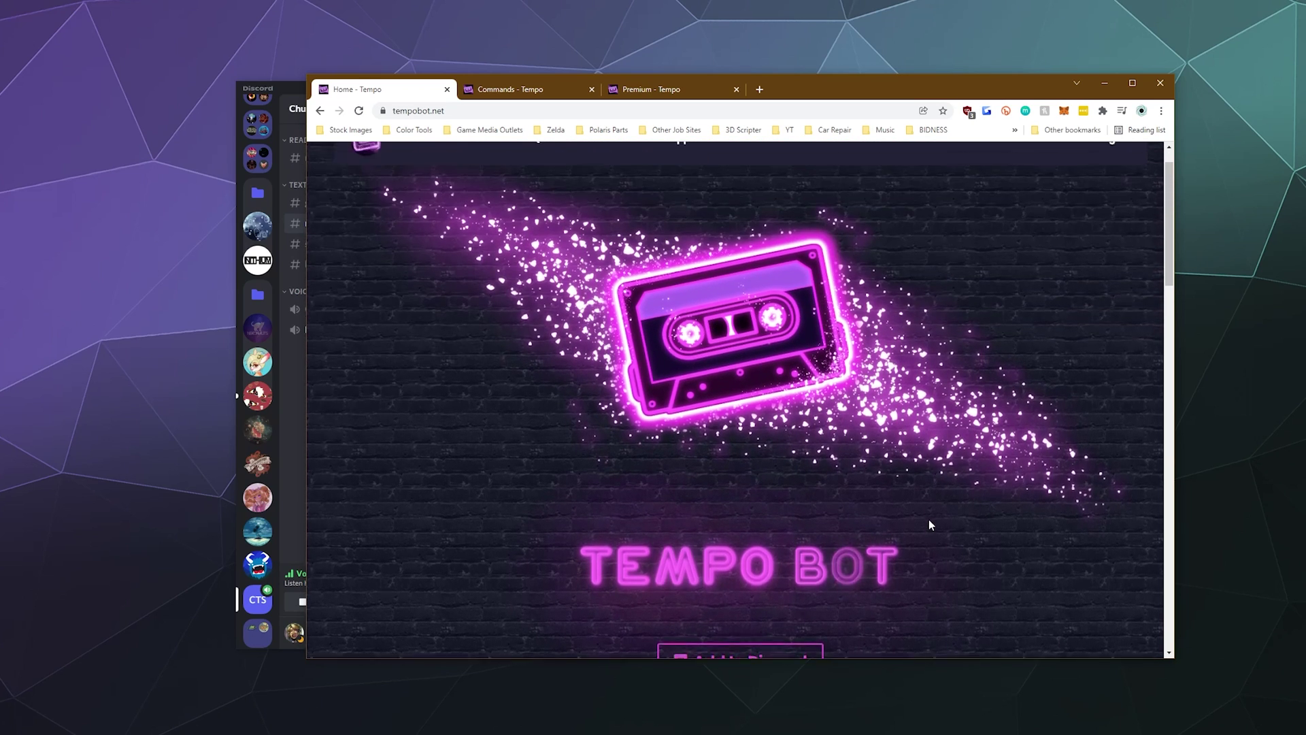
scroll(928, 520, "up", 1)
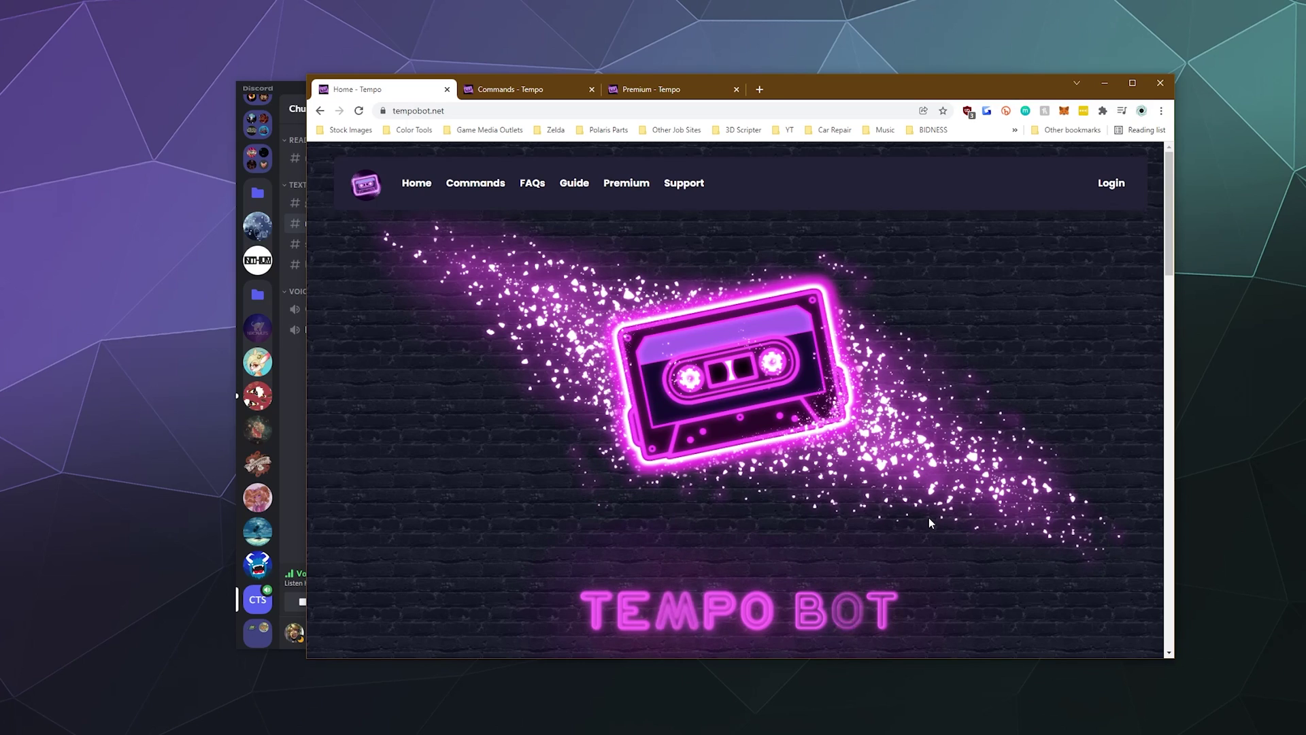